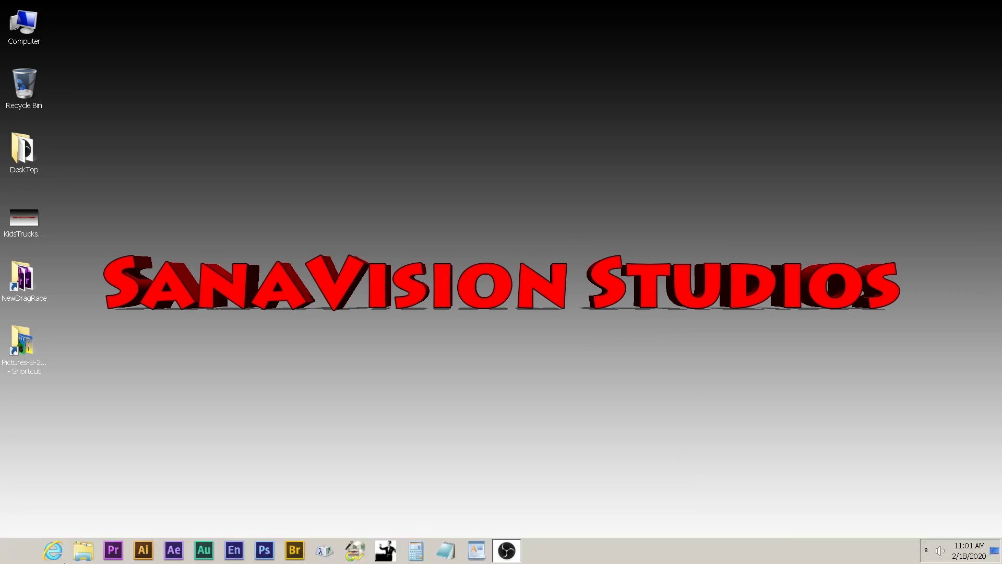
Launch Premiere Pro and open the VD project from V: > V4K > Valenrtines.
click(107, 553)
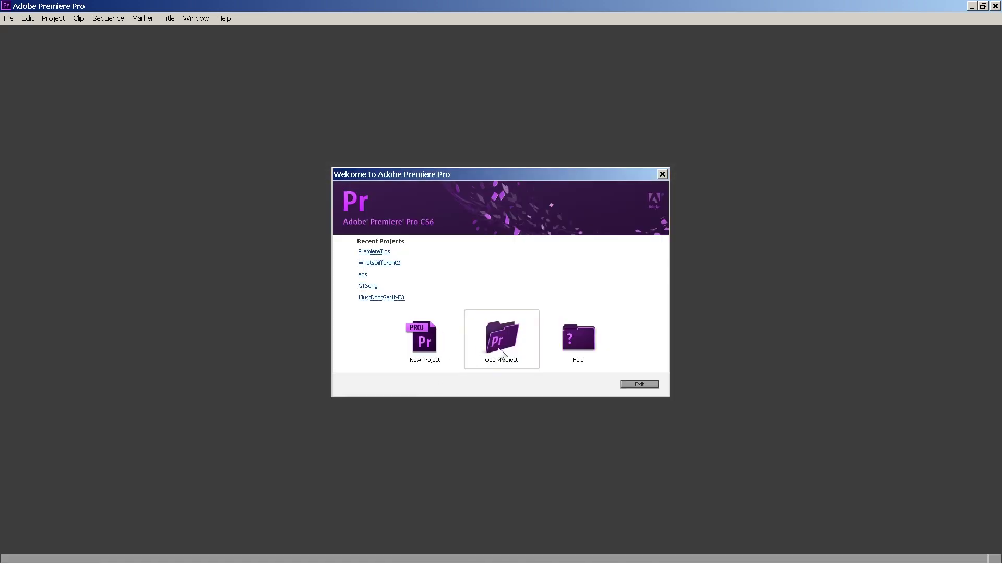
click(475, 337)
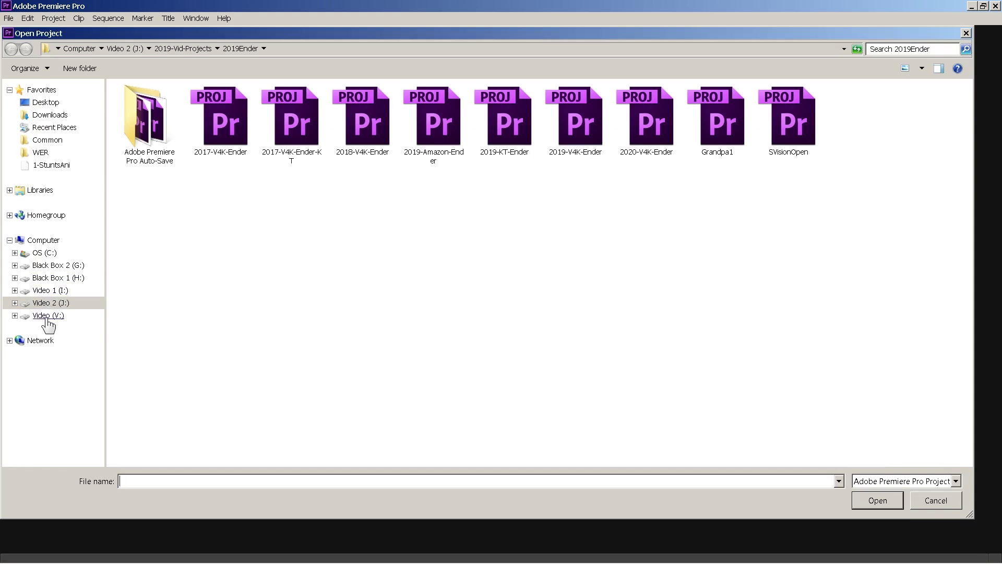
click(47, 316)
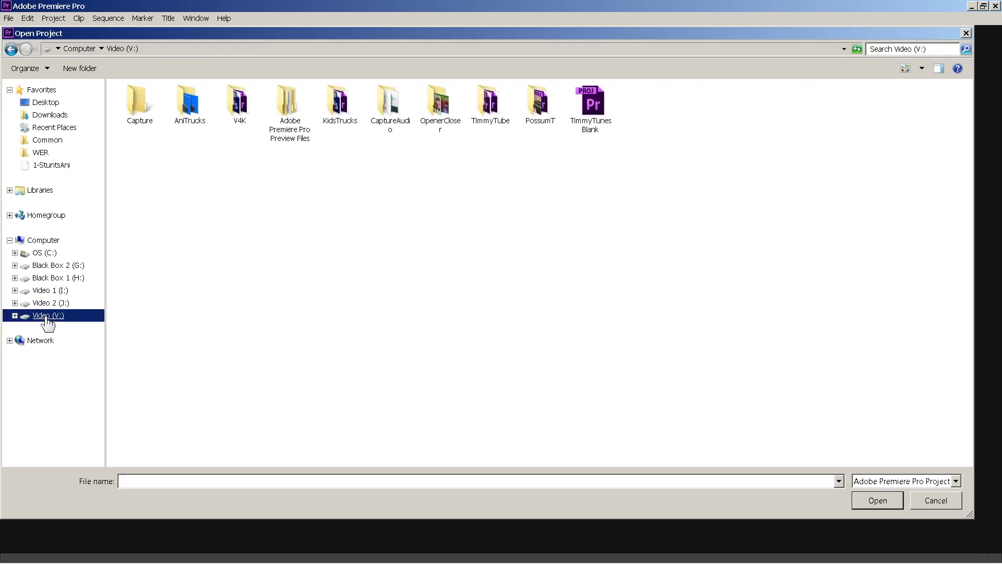
double_click(239, 110)
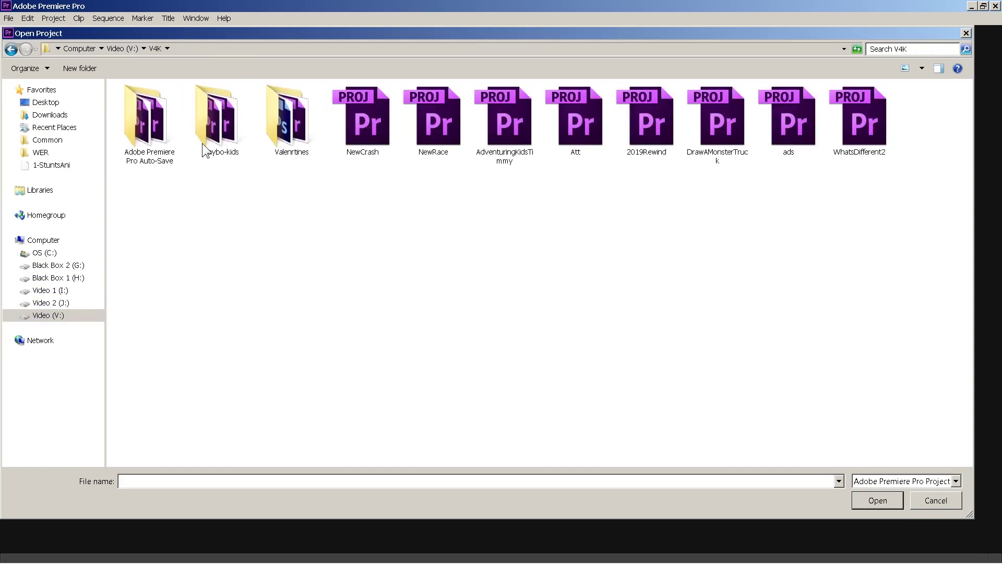
double_click(286, 131)
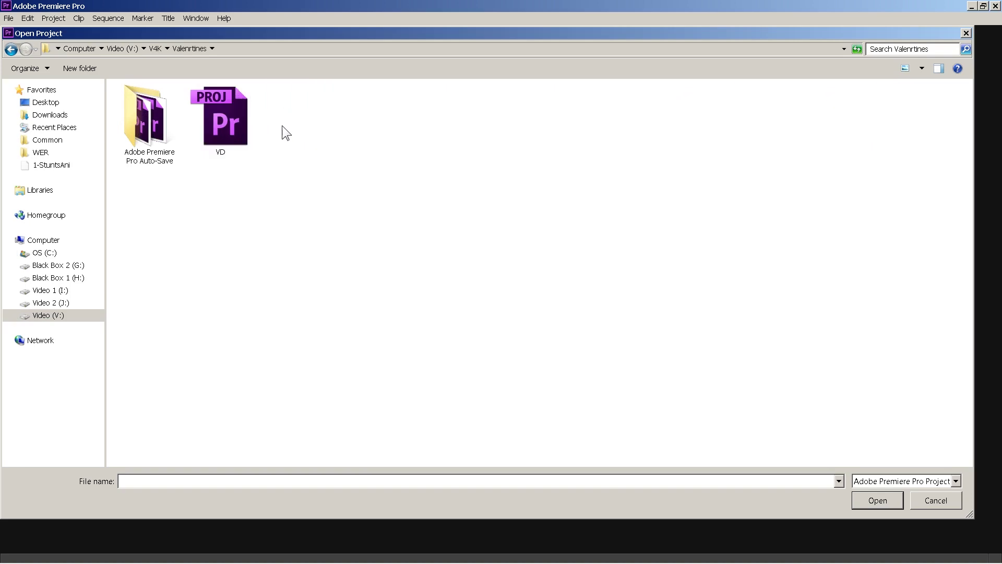
double_click(230, 119)
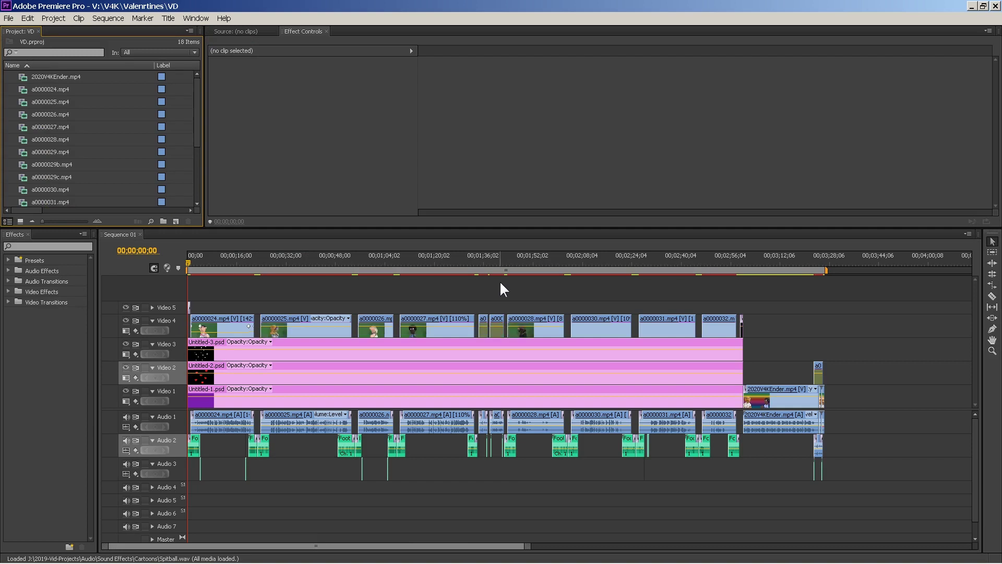
Park the playhead near nine seconds and float the Program monitor, shrunk and moved top-right.
click(507, 552)
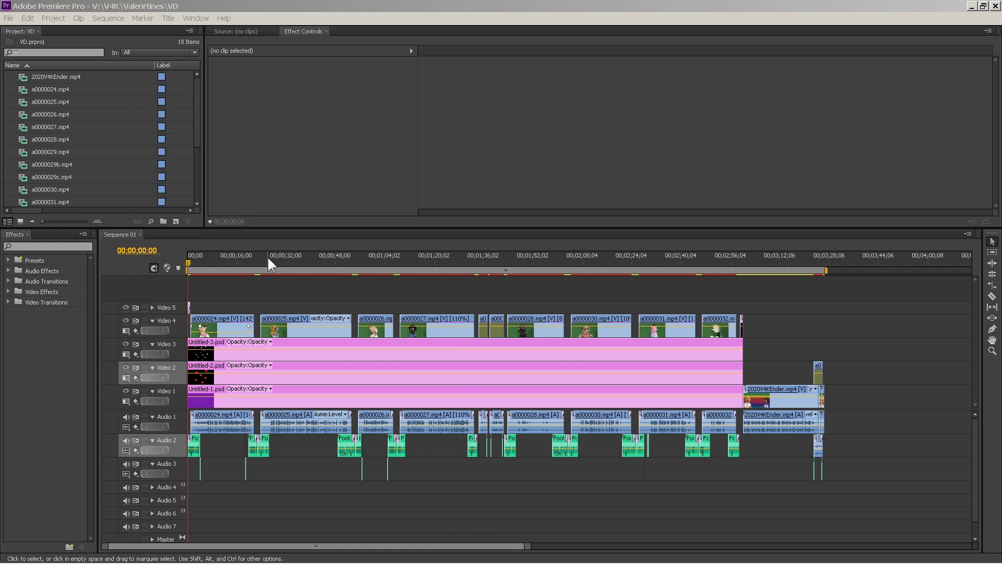
click(219, 261)
key(shift+Left)
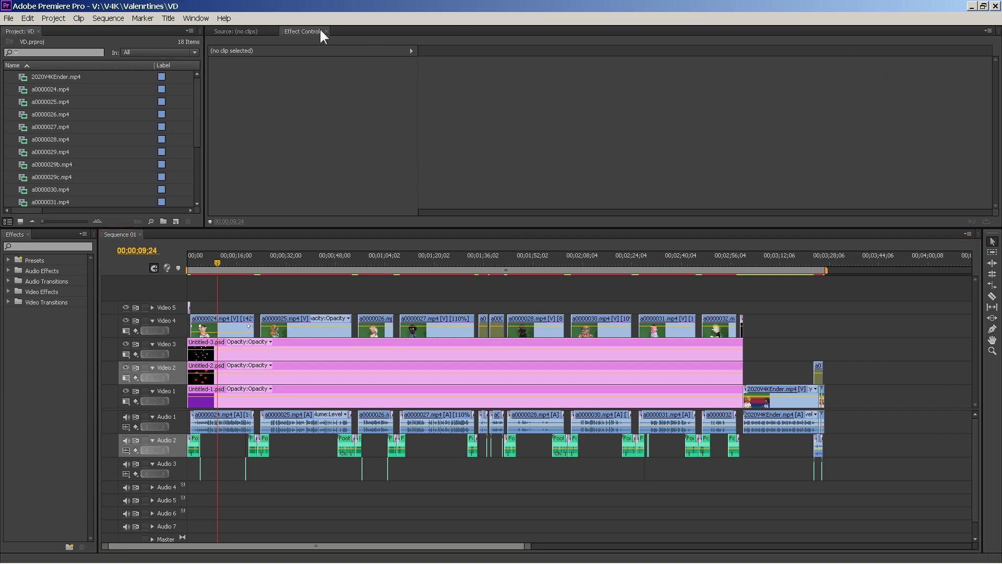
key(shift+4)
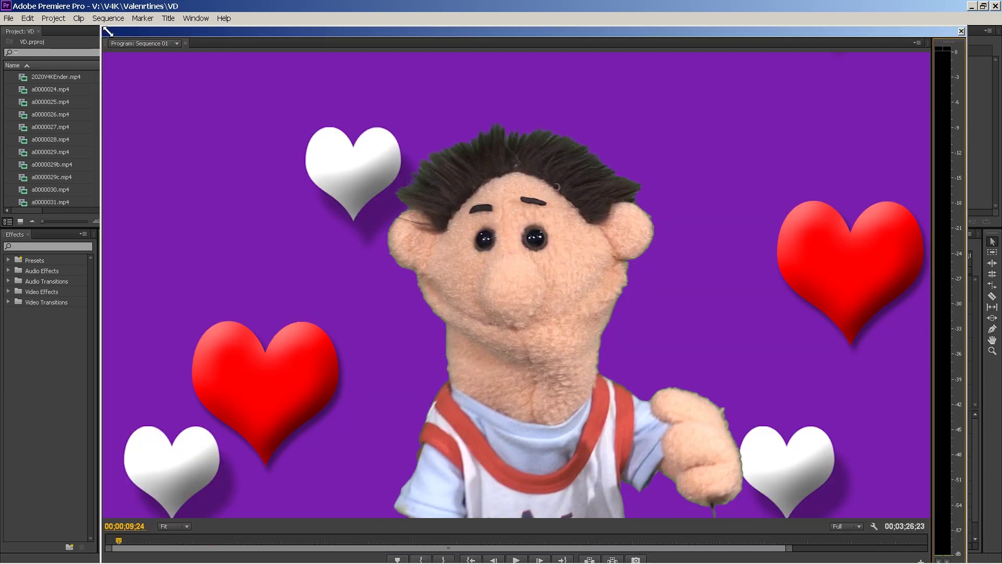
drag(586, 233, 611, 304)
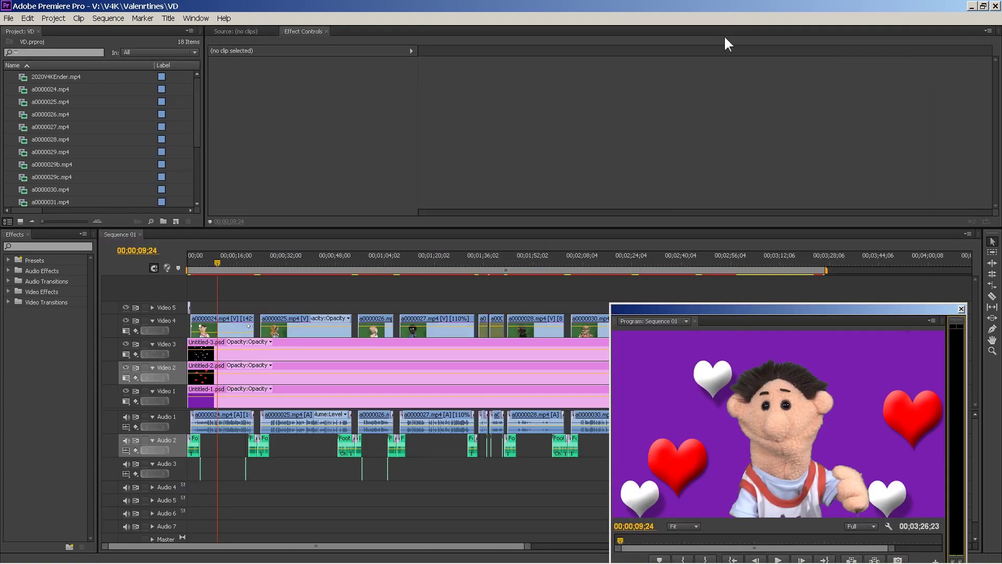
drag(725, 37, 721, 38)
Hide the Video 4 puppet clips and mute Audio 1, scrubbing to watch only the hearts.
drag(217, 265, 211, 263)
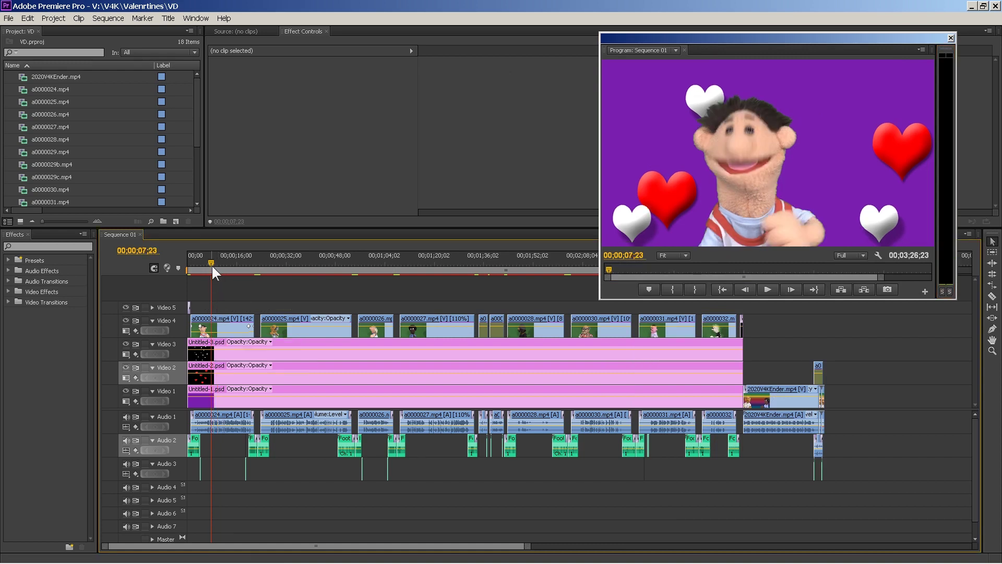
drag(211, 260, 238, 264)
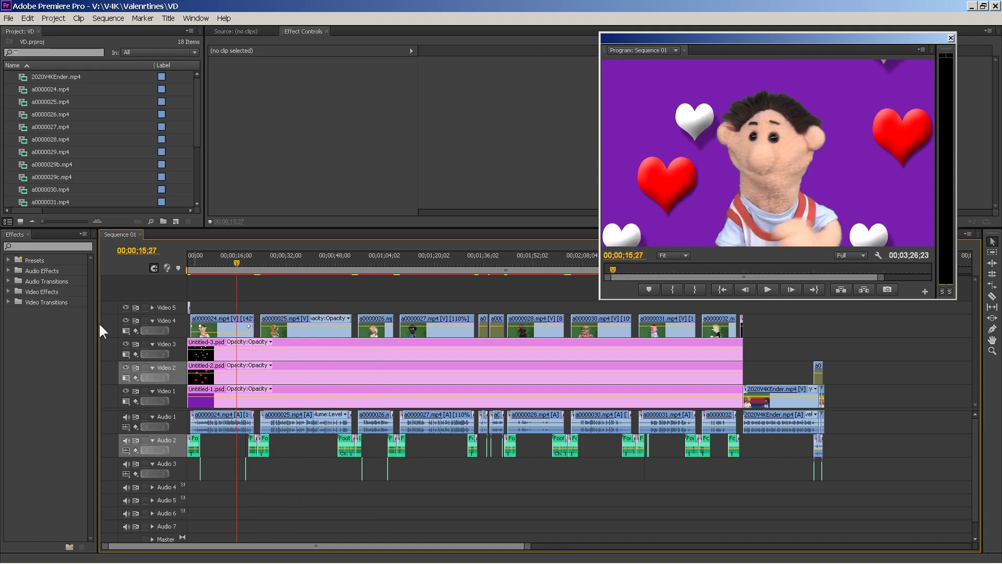
click(125, 320)
drag(234, 264, 207, 265)
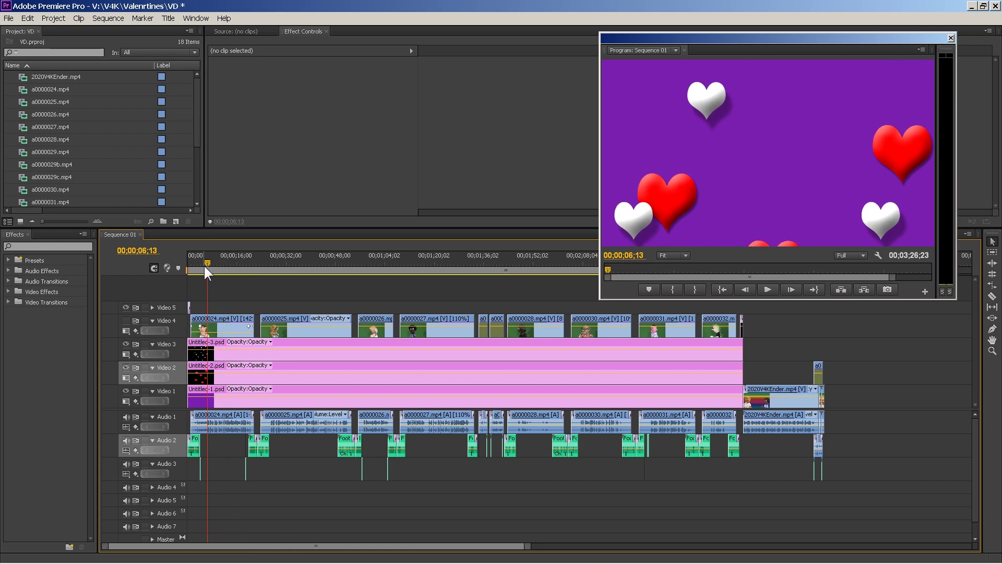
click(126, 416)
drag(205, 262, 458, 217)
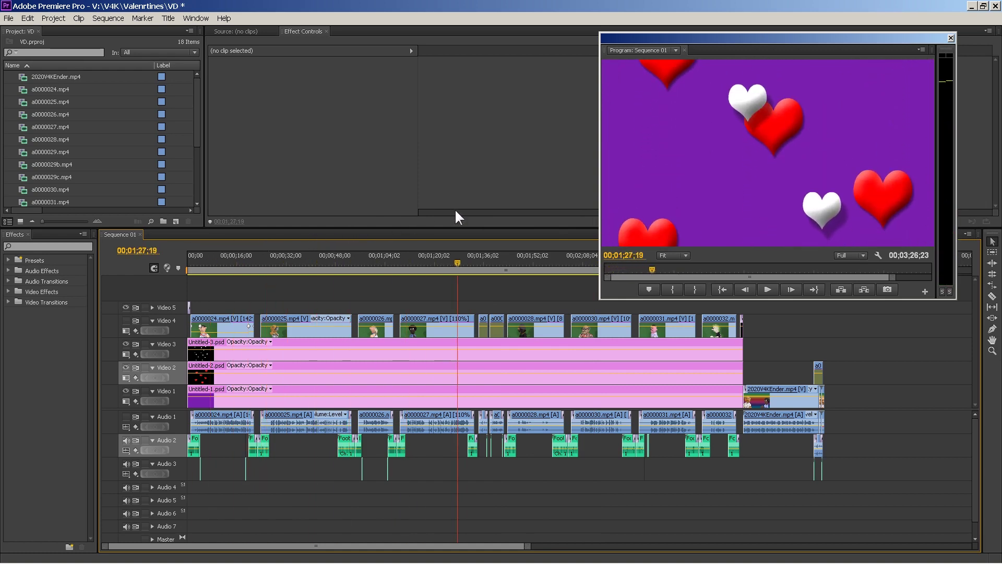
click(393, 343)
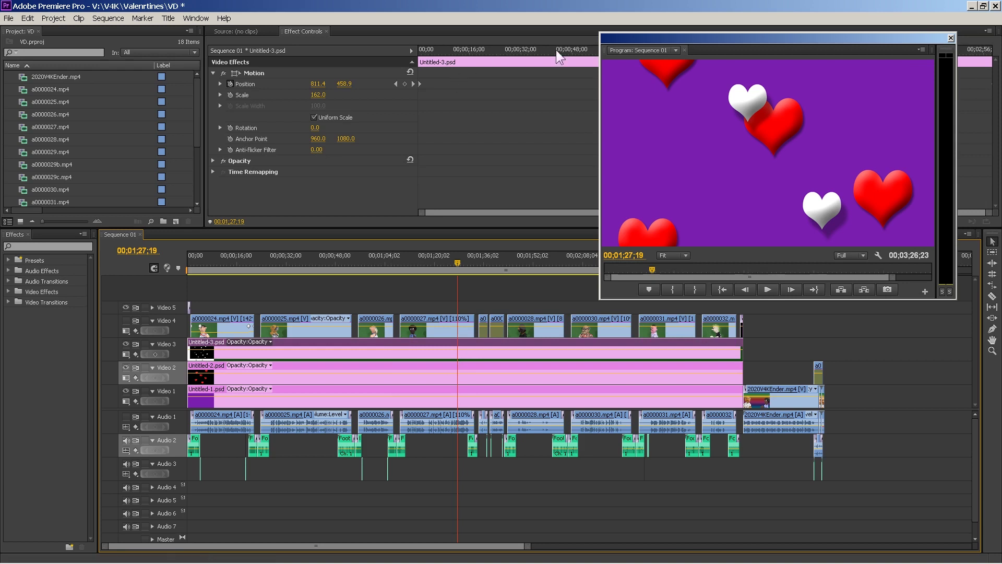
Move the preview to the lower right and hide Video 2 to watch the white hearts.
drag(642, 36, 637, 261)
drag(533, 48, 418, 50)
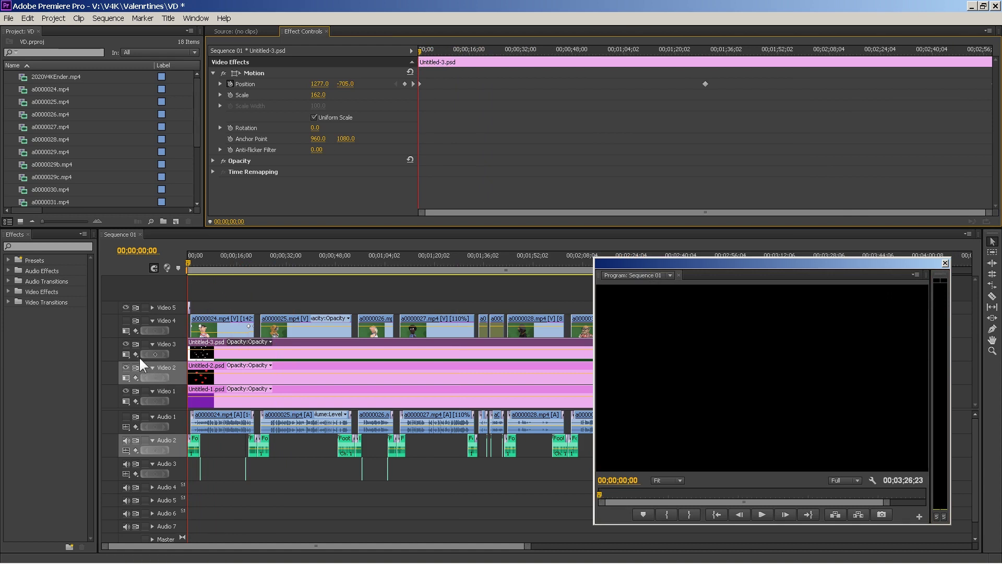
click(126, 368)
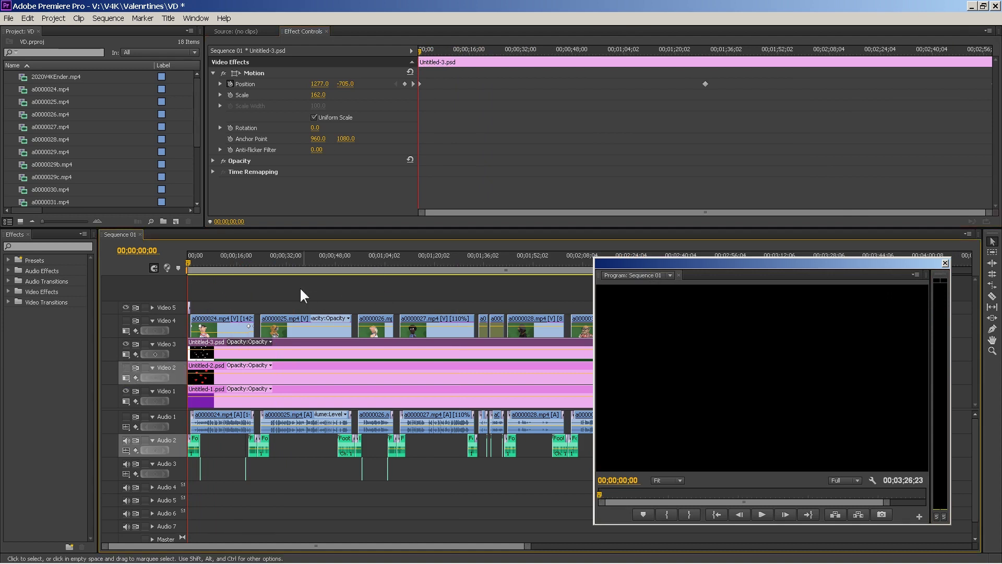
drag(218, 258, 274, 252)
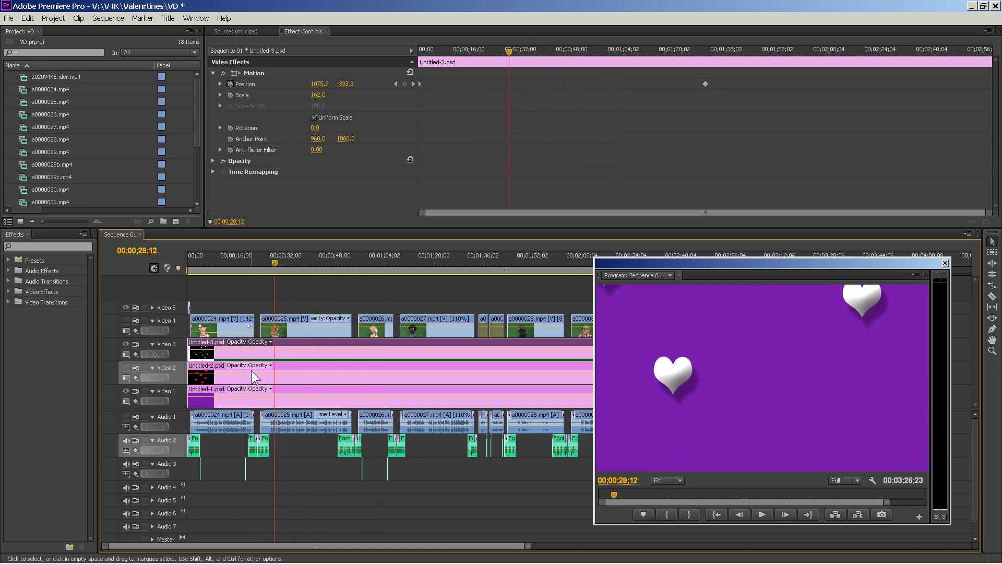
Show Video 2's red hearts, hide Video 3's white hearts, and scrub to about 1:02.
click(126, 368)
click(126, 345)
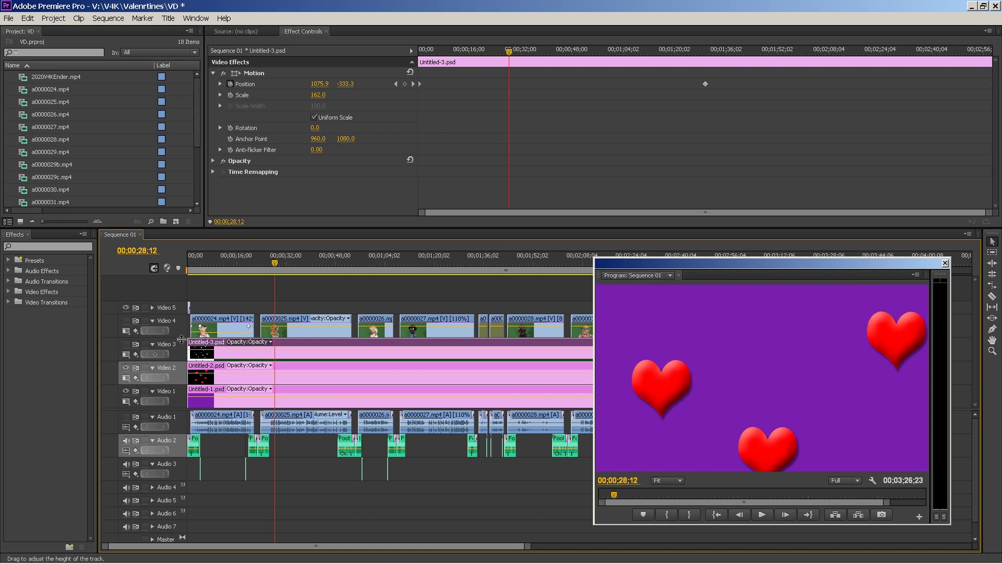
drag(283, 259, 377, 243)
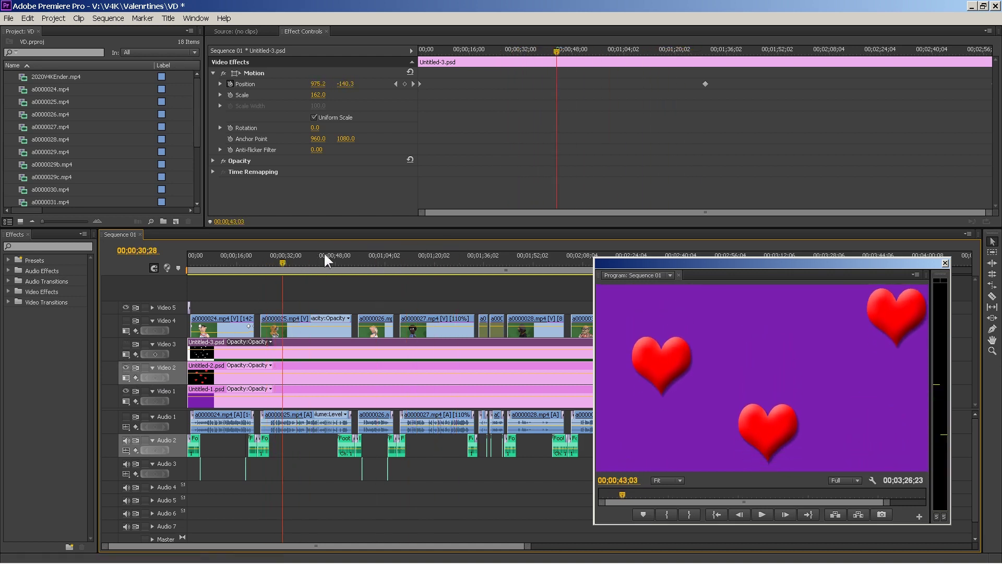
click(380, 260)
right_click(431, 347)
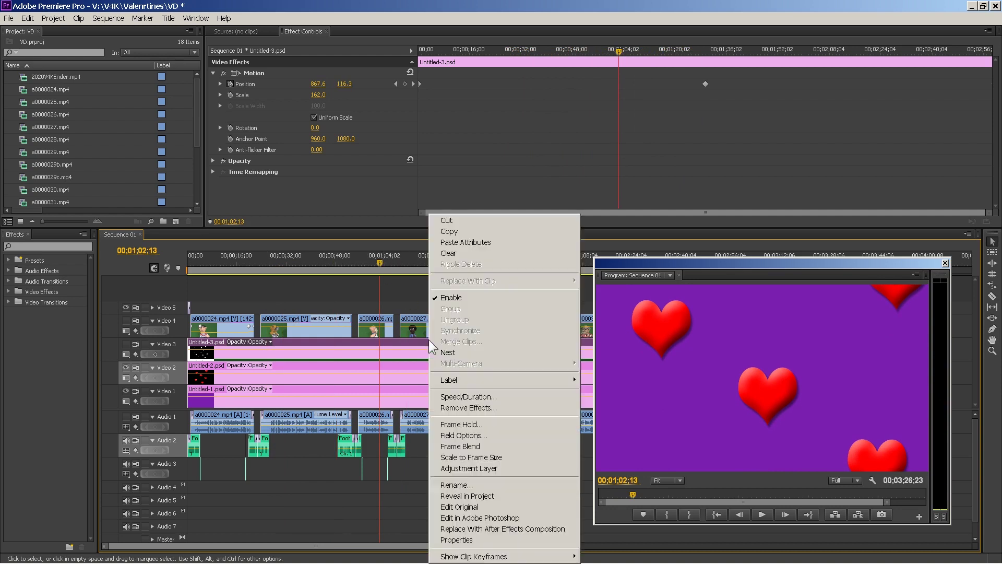
Open Untitled-3.psd in Photoshop via Edit in Adobe Photoshop, then return to Premiere.
click(513, 519)
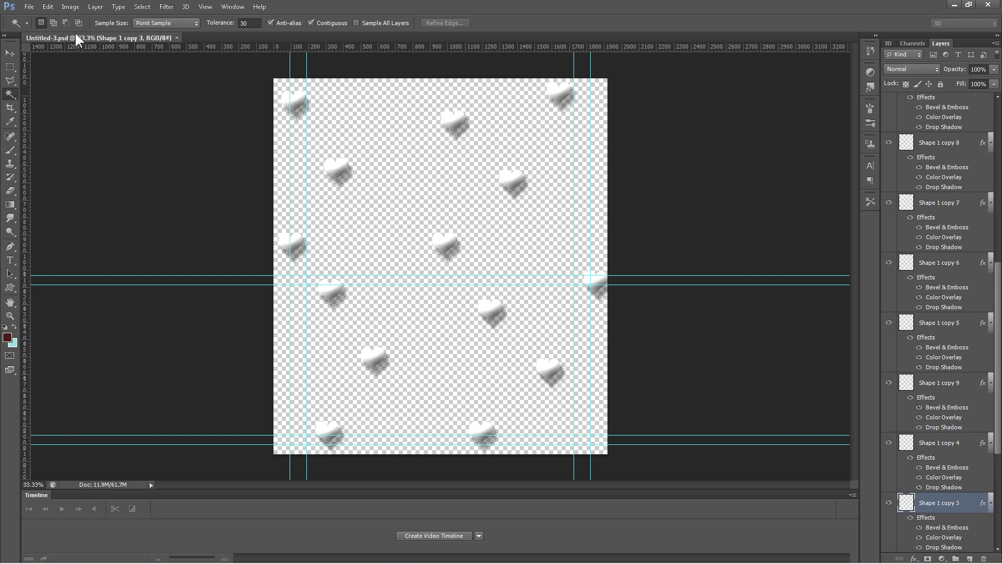
click(114, 550)
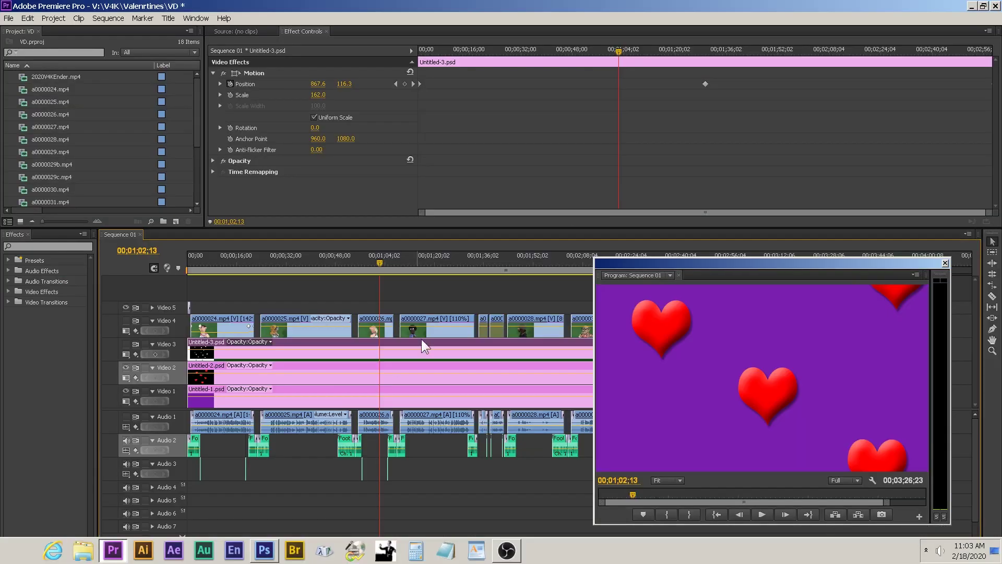
Open Untitled-2.psd in Photoshop, check its 1920×2160 Image Size without changes, and return to Premiere.
right_click(338, 365)
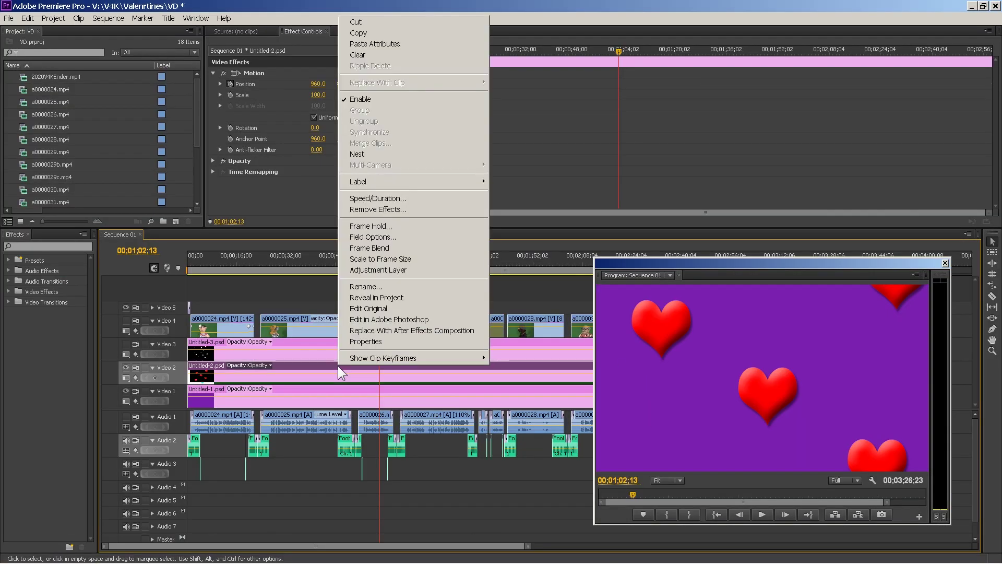
click(399, 319)
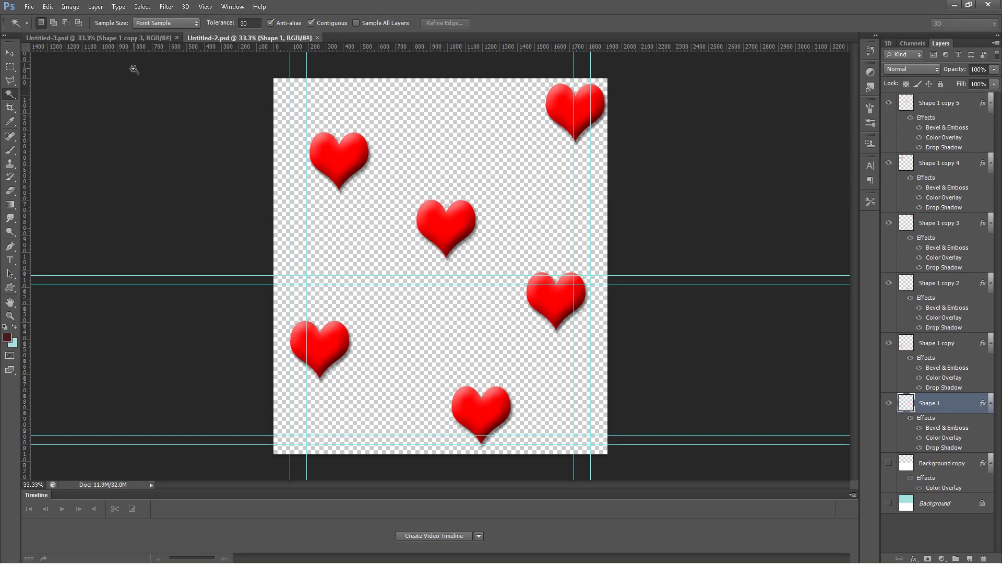
click(71, 6)
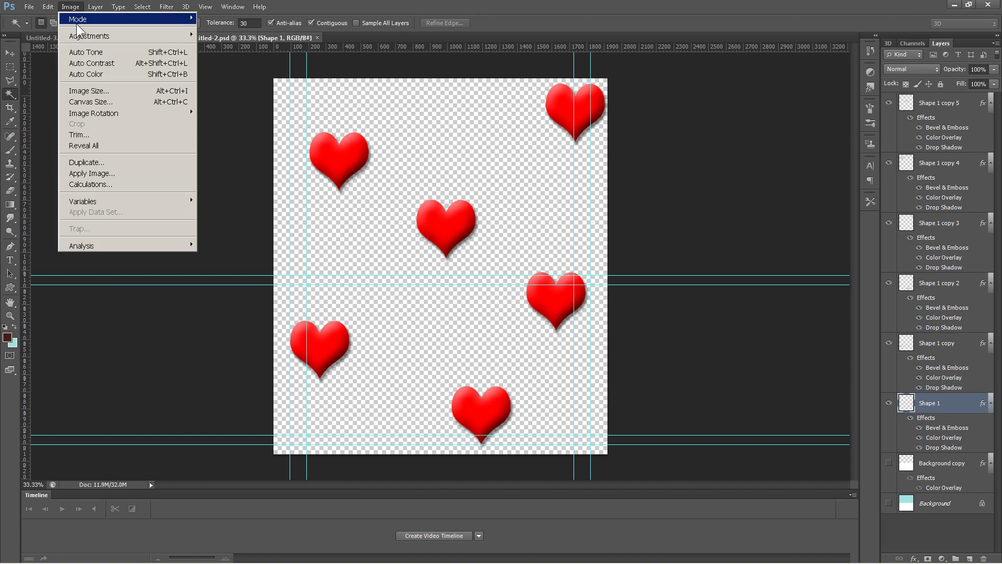
click(88, 91)
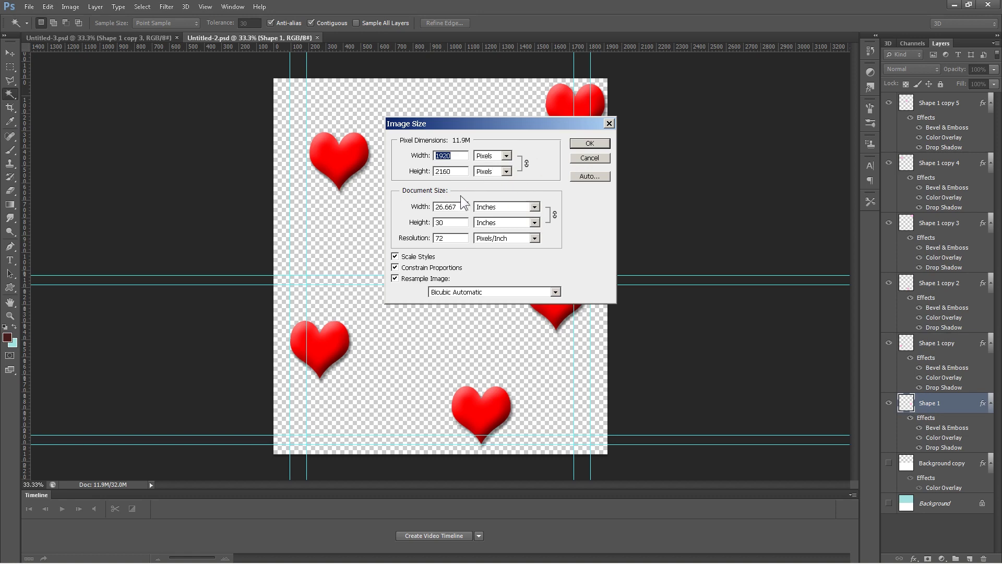
click(587, 162)
mouse_move(209, 559)
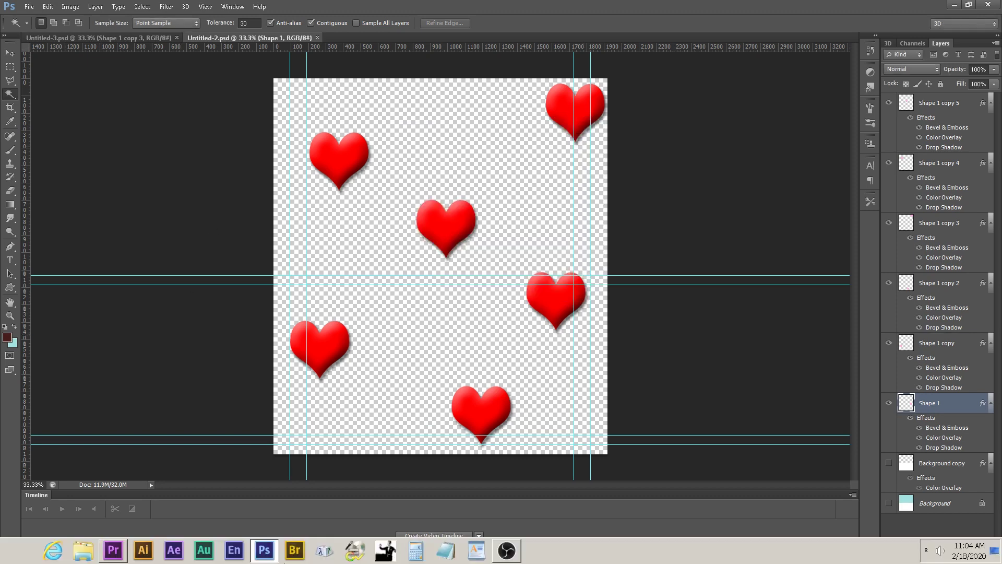
click(112, 550)
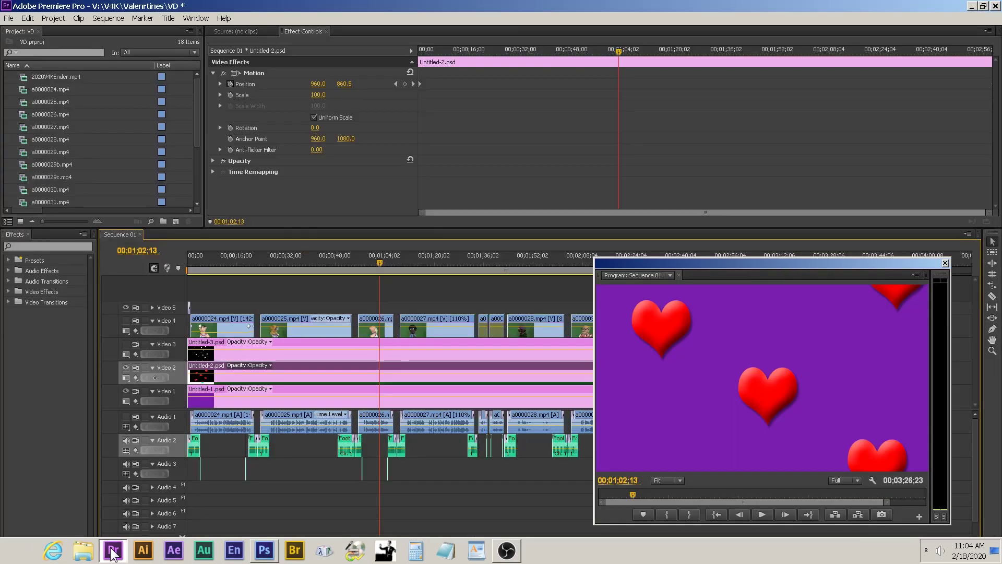
Select the Untitled-3.psd clip at 00;00;26;09 and toggle Video 3 and Video 2 visibility, leaving both on.
drag(377, 262, 350, 267)
click(385, 342)
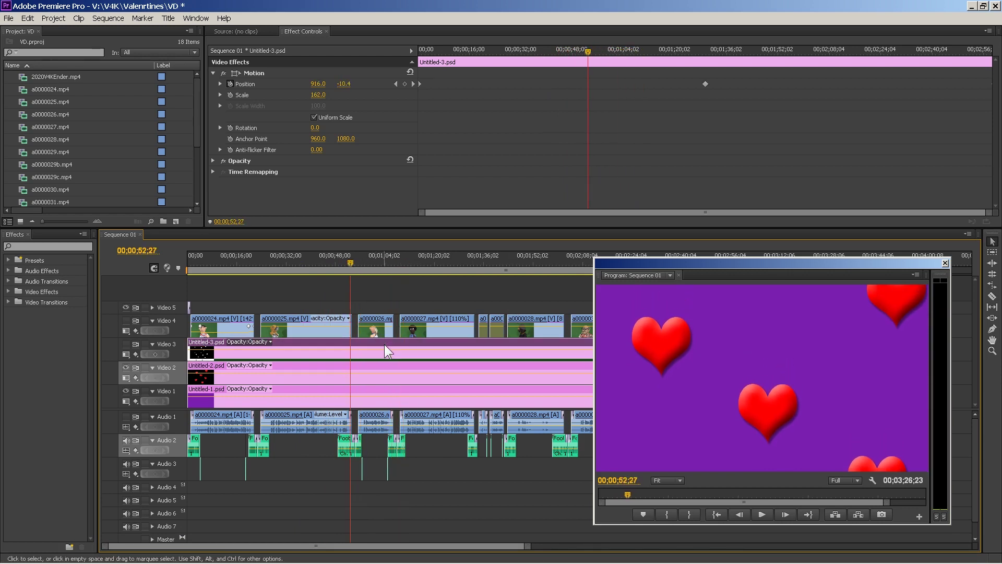
drag(587, 52, 503, 58)
click(125, 342)
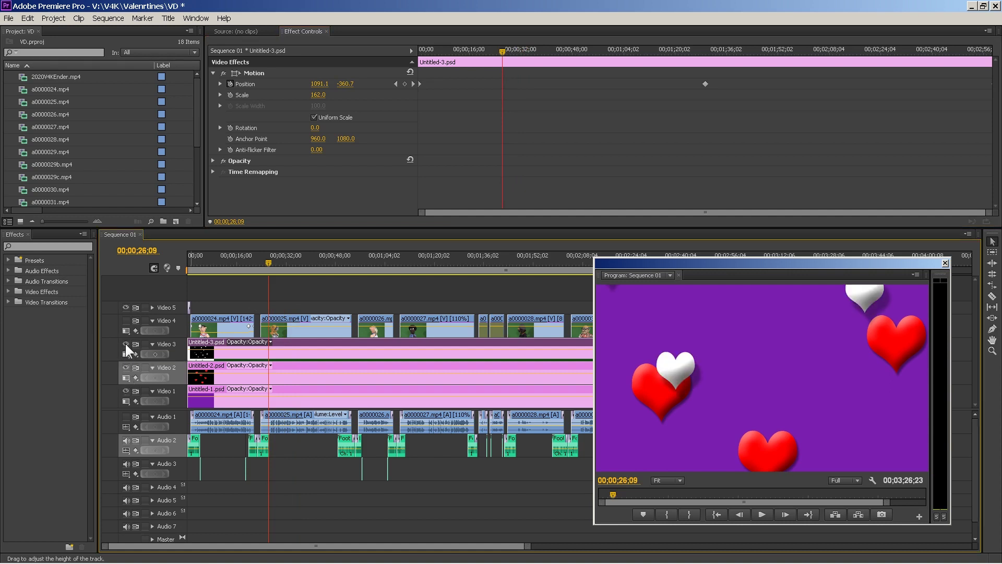
click(125, 343)
click(125, 343)
click(124, 366)
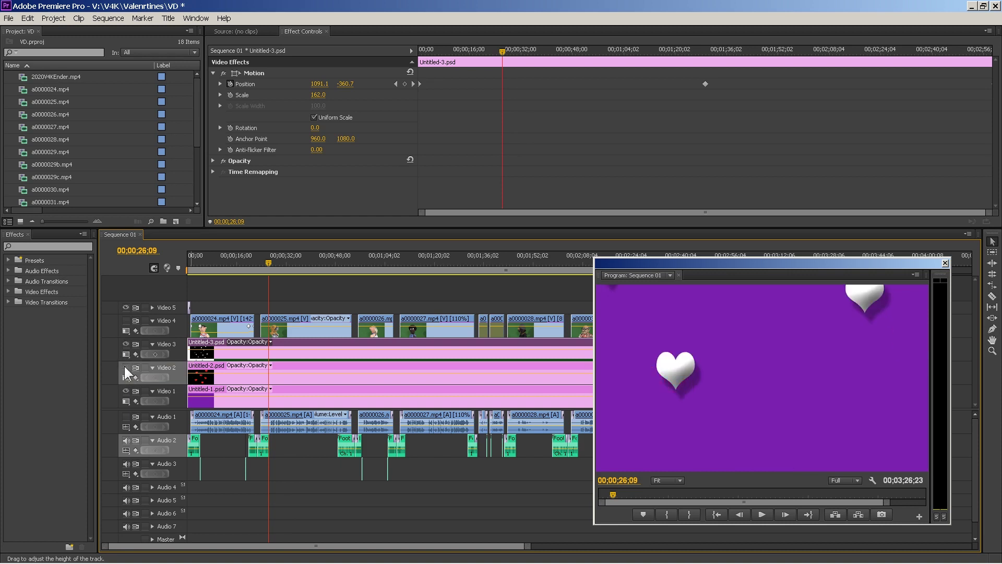
click(124, 366)
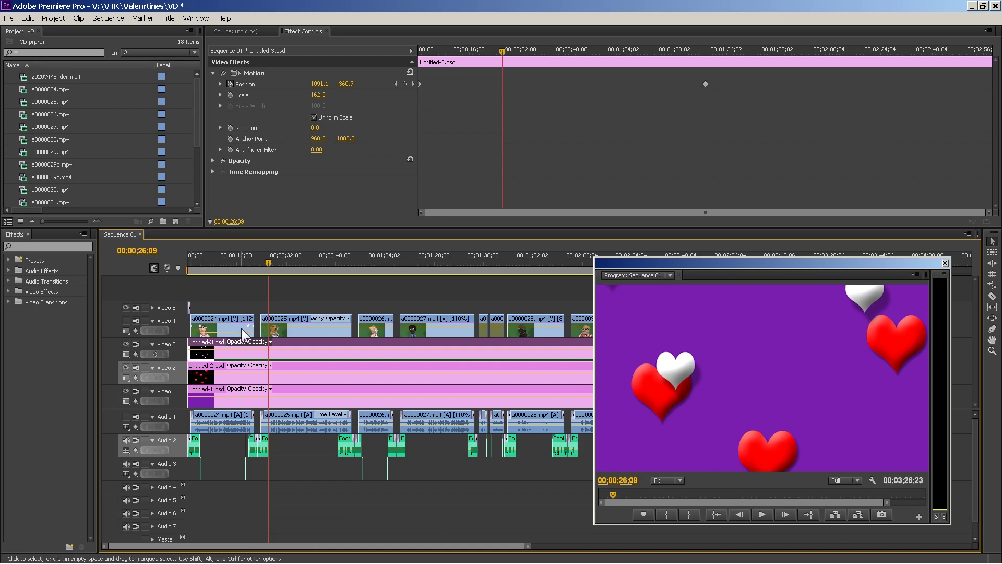
Hide the black Video 5 track and adjust the white hearts' starting Position Y.
drag(502, 52, 600, 49)
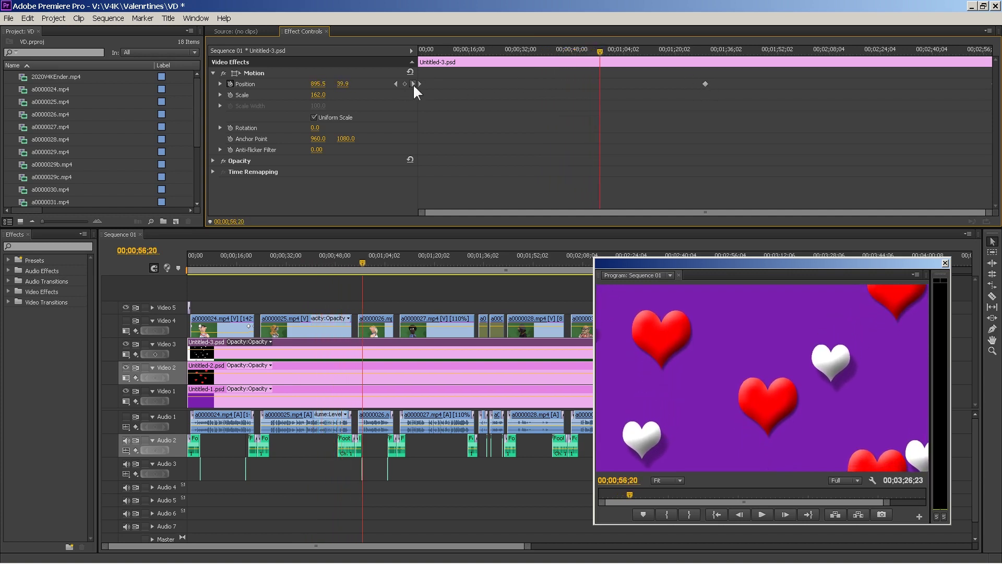
drag(460, 51, 409, 58)
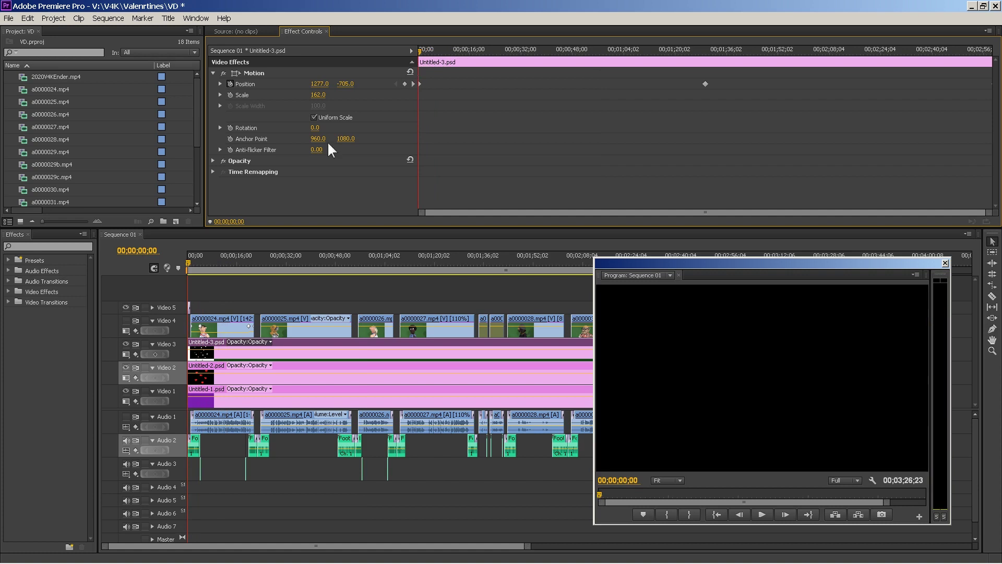
click(125, 308)
click(126, 308)
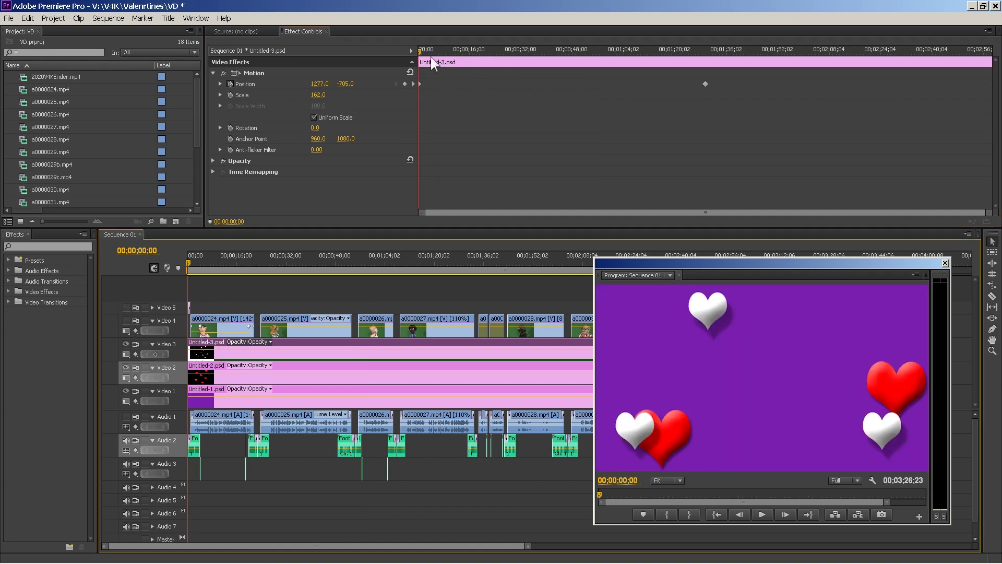
mouse_move(419, 49)
mouse_down()
mouse_move(435, 45)
mouse_move(412, 48)
mouse_up()
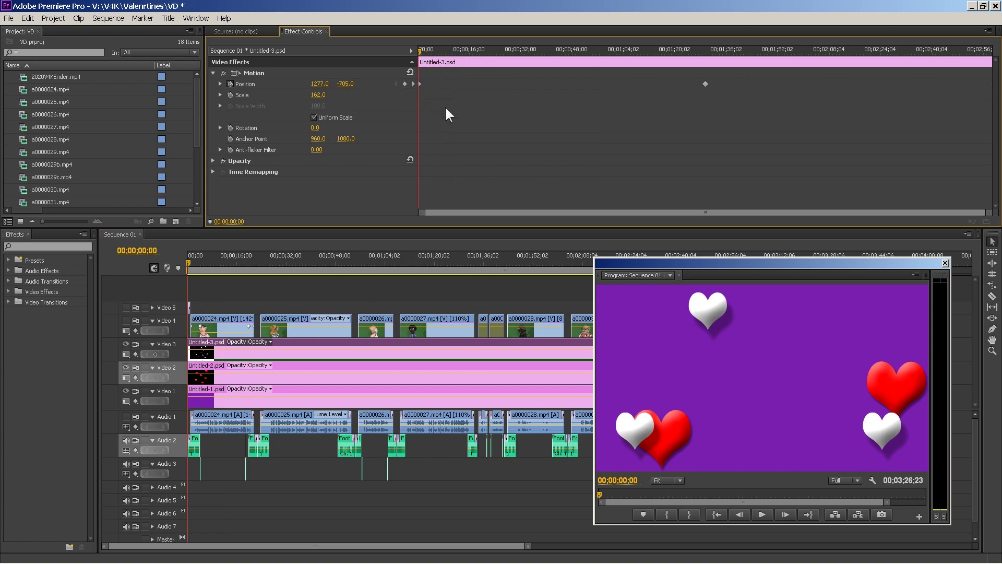
drag(347, 88, 465, 83)
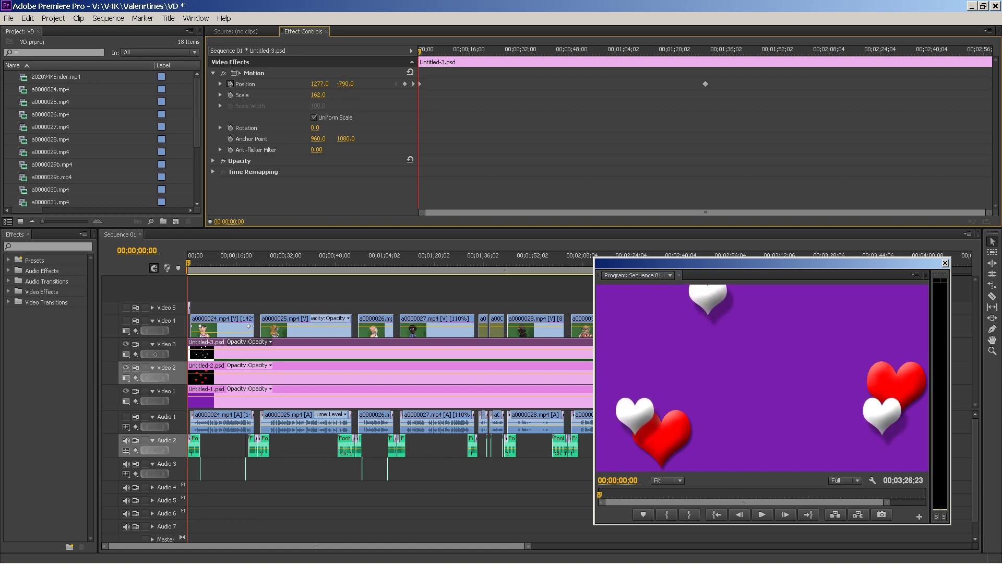
Scrub through to the clip end and zoom the keyframe ruler to review the motion.
drag(423, 51, 707, 18)
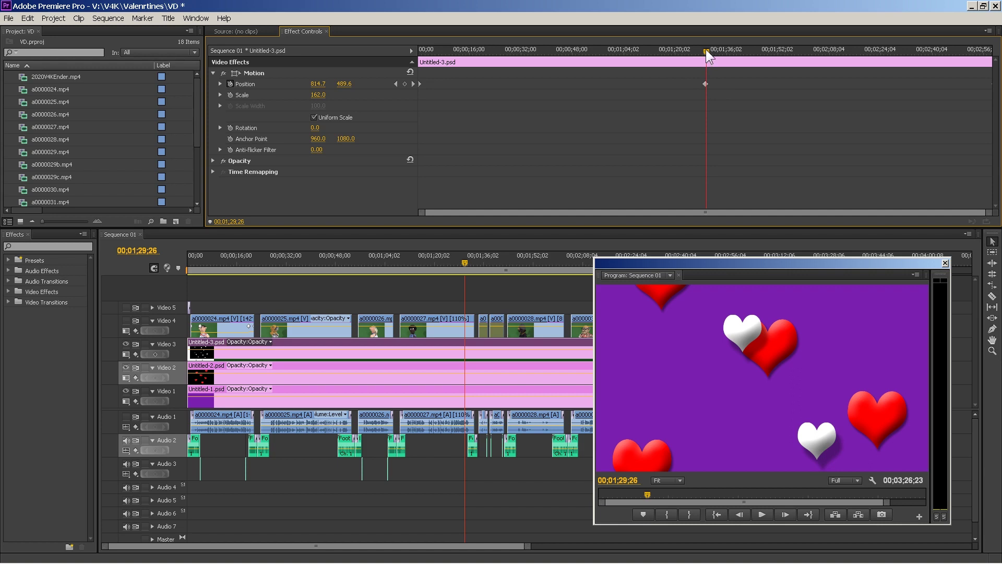
drag(707, 49, 933, 32)
drag(987, 53, 987, 52)
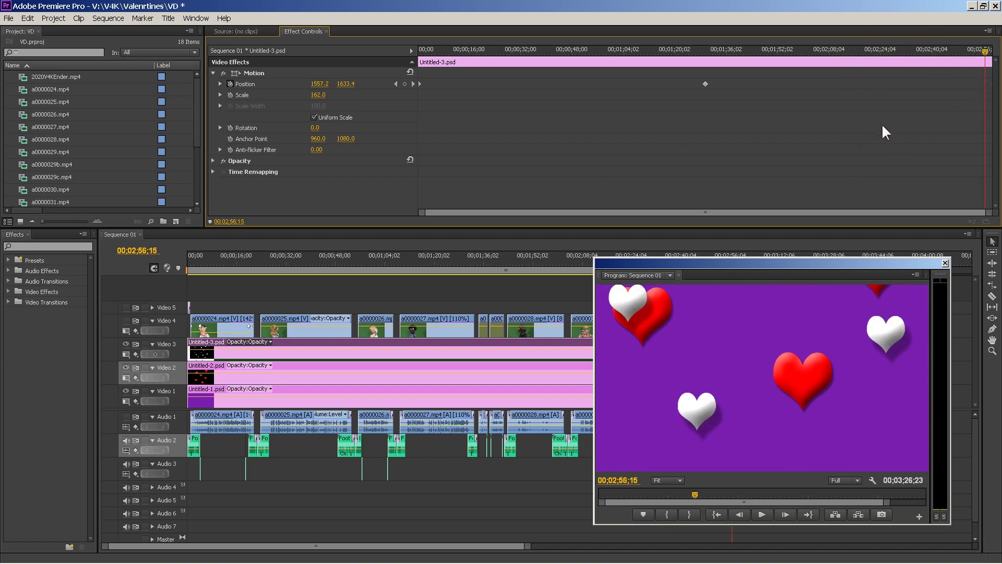
drag(420, 215, 687, 198)
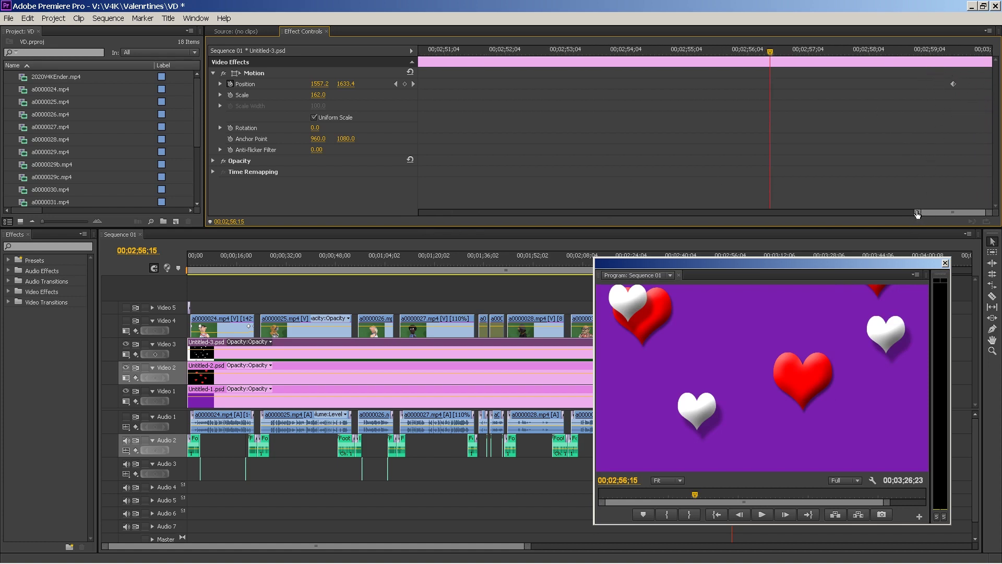
drag(917, 214, 375, 251)
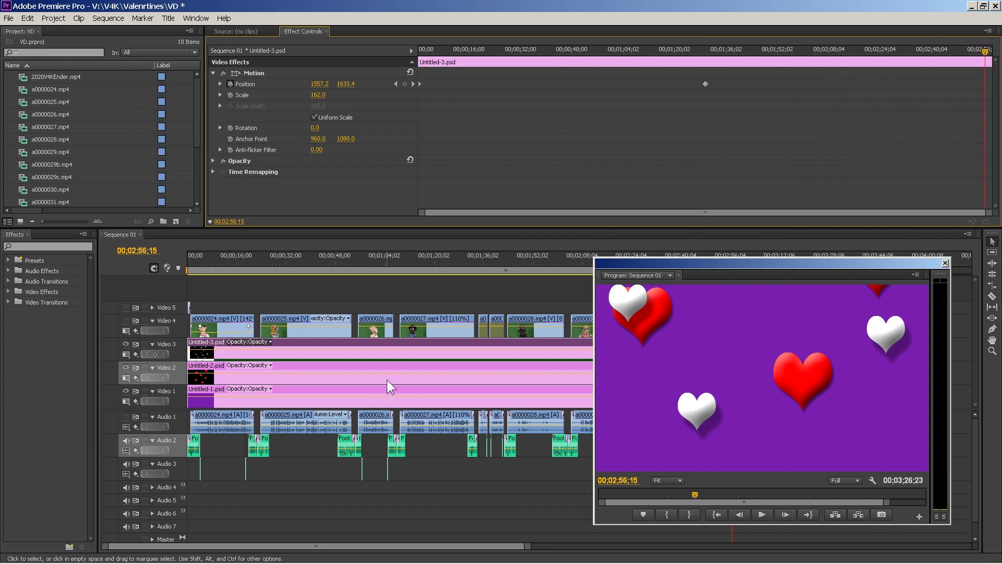
click(389, 367)
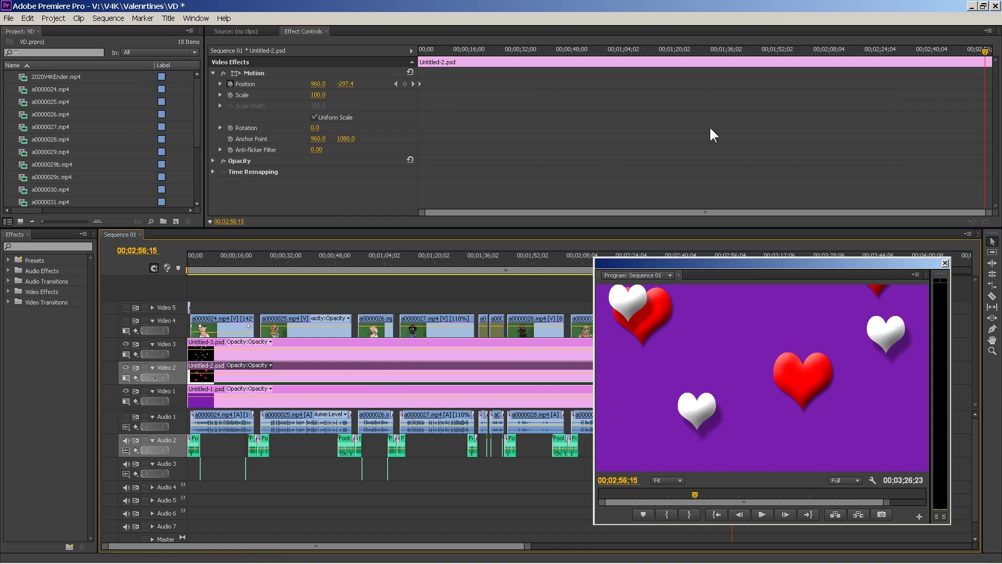
Zoom the Effect Controls timeline on the red hearts' keyframes and hide the white-hearts track.
drag(423, 212, 544, 197)
drag(631, 212, 387, 235)
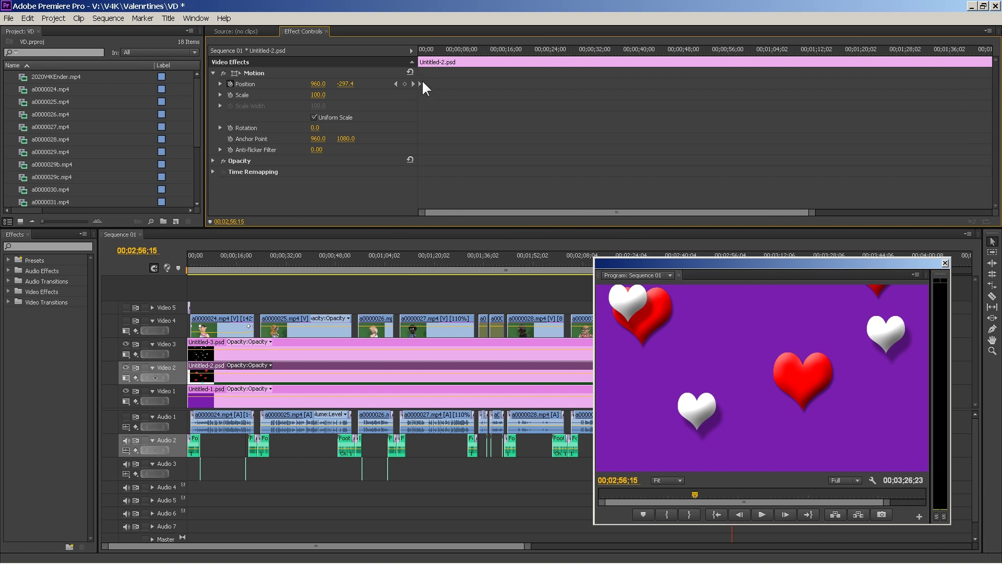
click(126, 343)
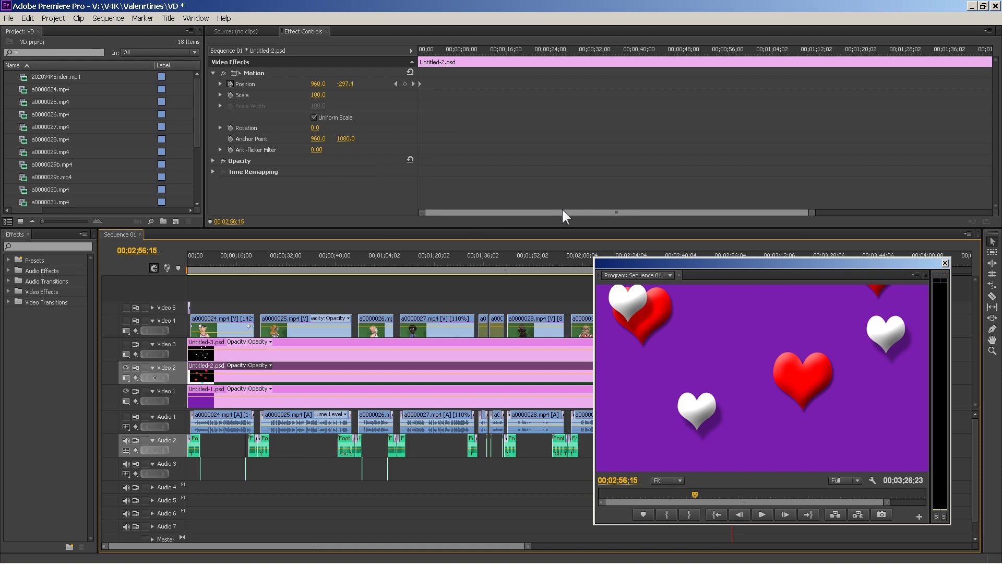
drag(499, 212, 656, 199)
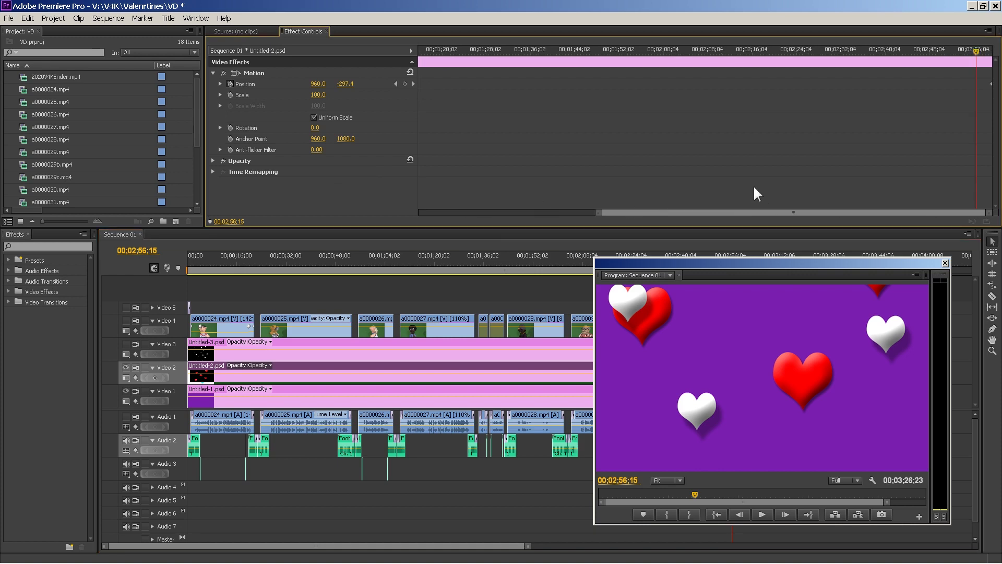
drag(601, 212, 814, 201)
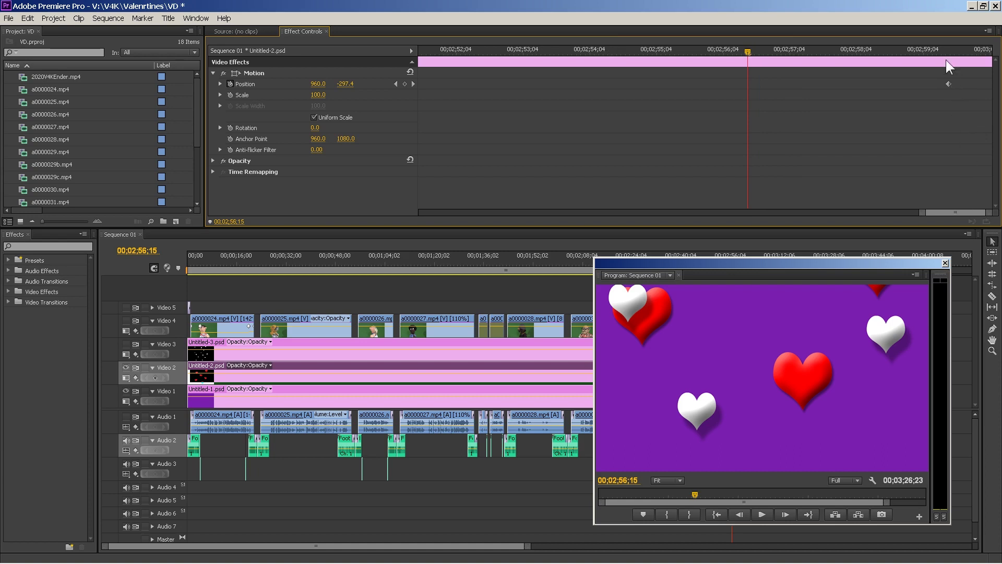
Retime the red hearts' Position keyframe (1494 to -328) to about 00;00;23;26, then show Video 3.
drag(956, 52, 491, 105)
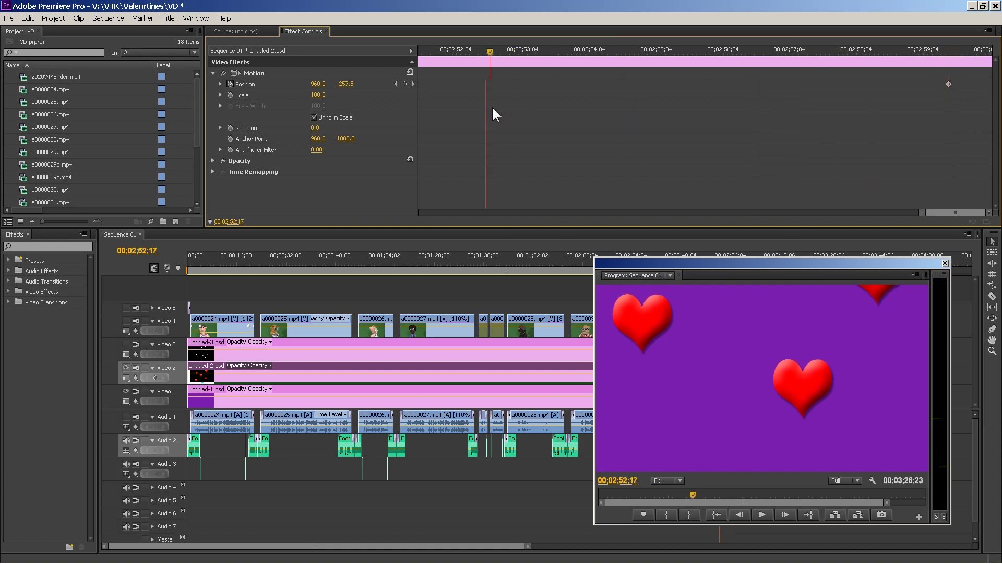
click(748, 51)
drag(949, 82, 695, 111)
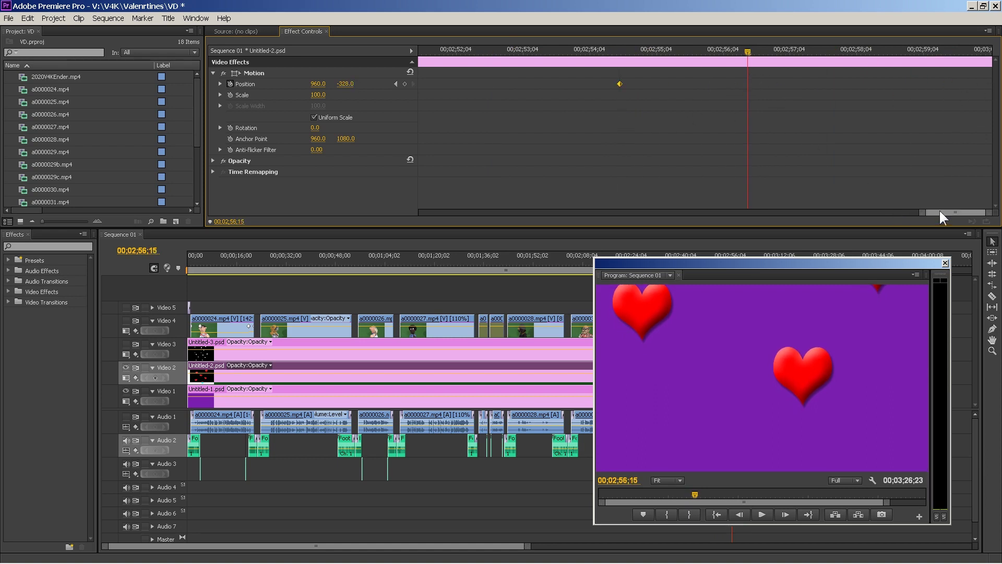
drag(924, 216, 590, 233)
drag(966, 82, 685, 105)
drag(697, 208, 522, 224)
drag(829, 211, 992, 212)
drag(811, 85, 496, 128)
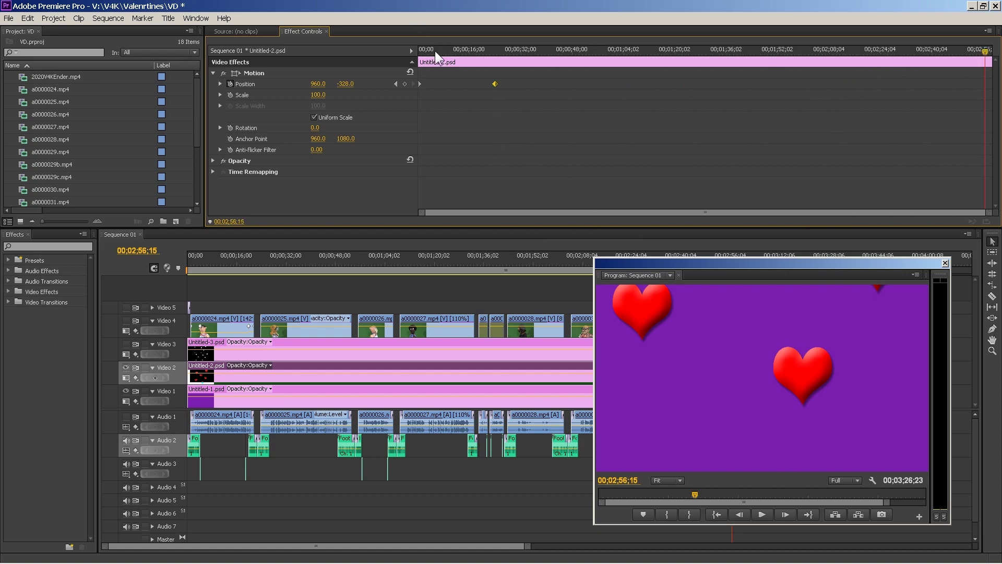
click(124, 343)
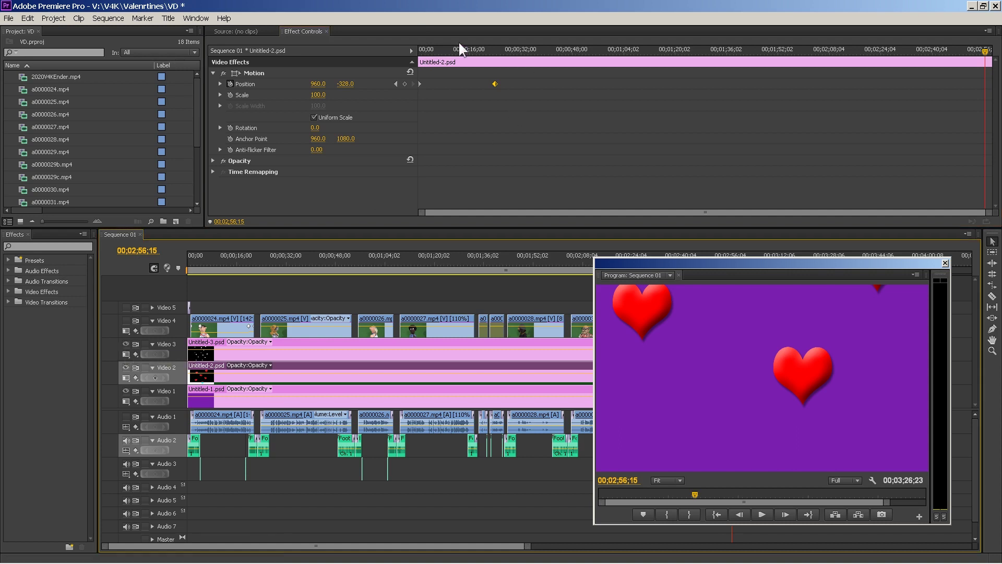
drag(471, 49, 408, 57)
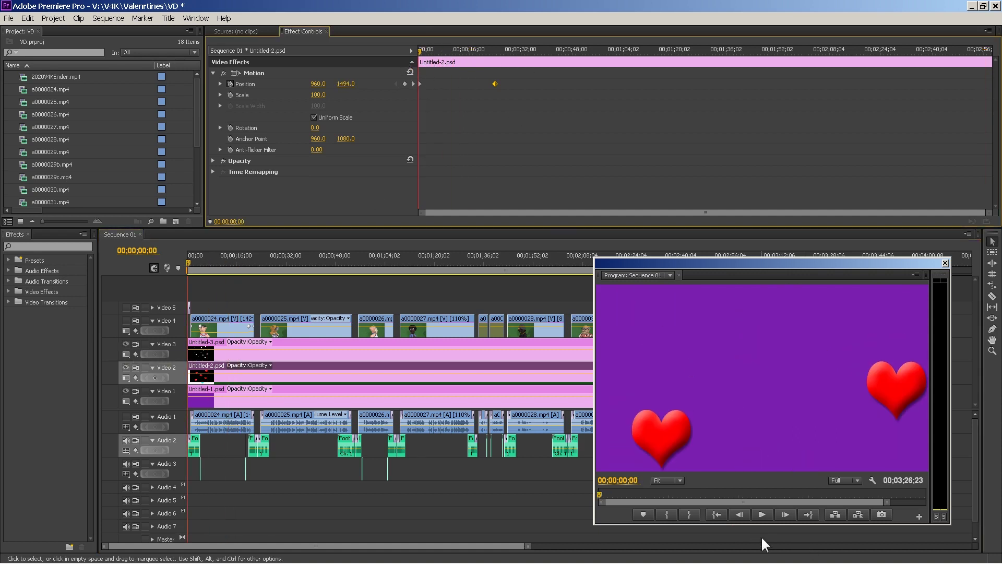
click(762, 515)
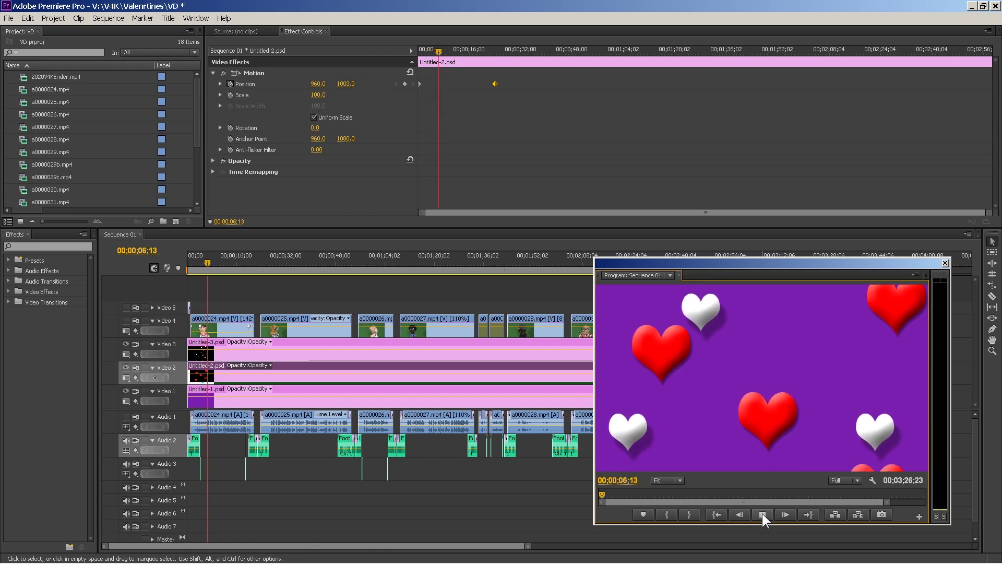
click(762, 514)
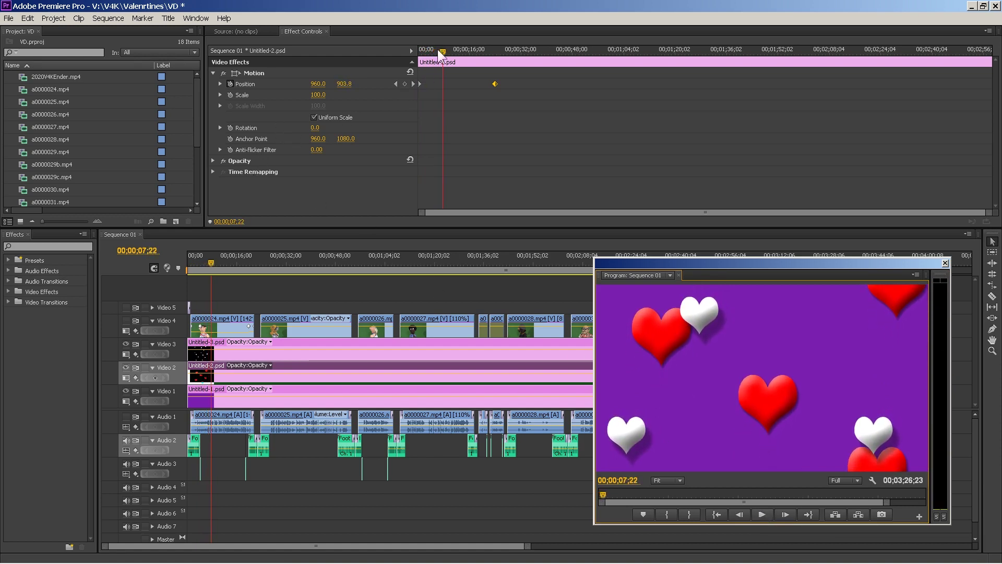
drag(441, 56, 412, 55)
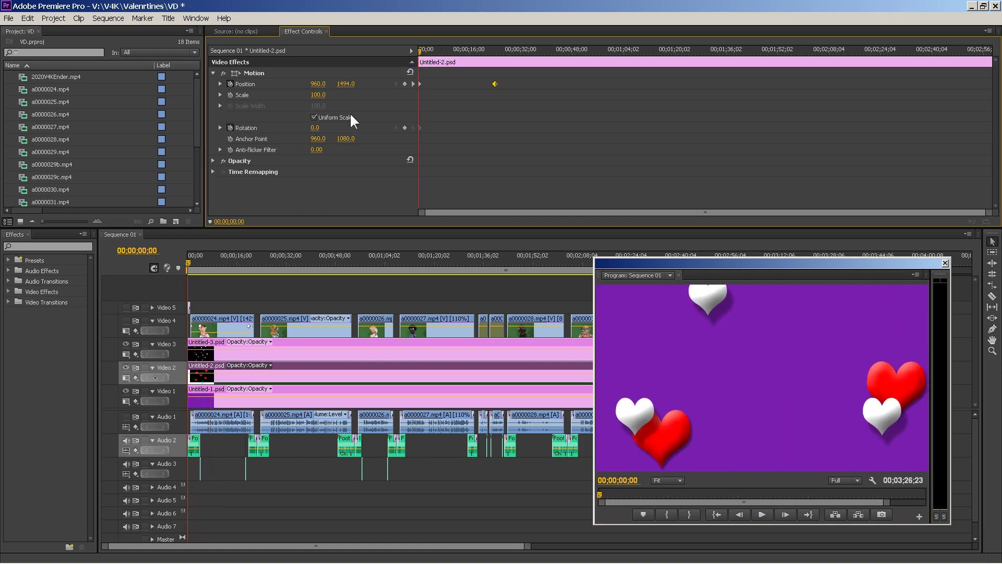
click(494, 55)
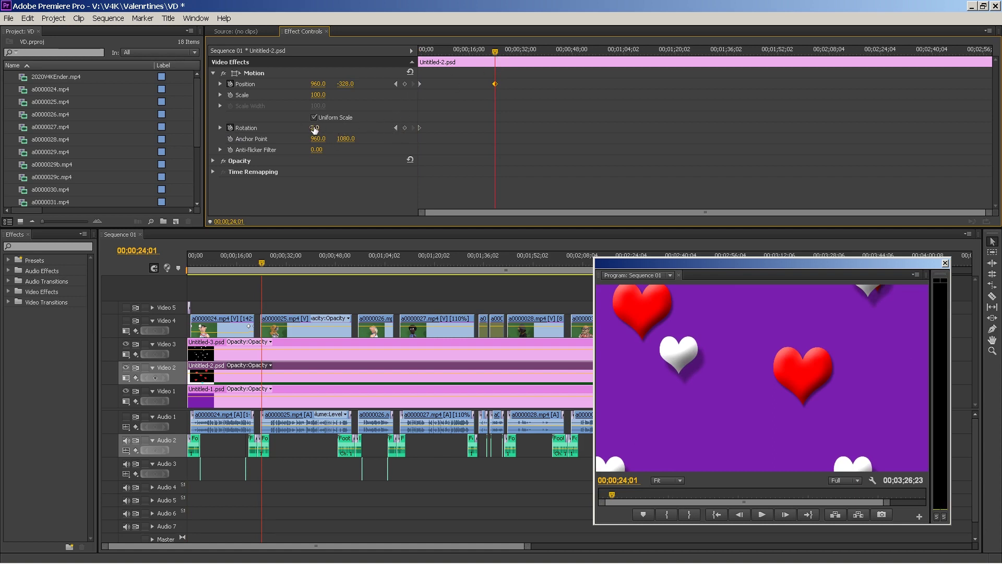
Set the red hearts' Rotation to 29° at the 24-second keyframe and preview from the start.
drag(315, 128, 331, 128)
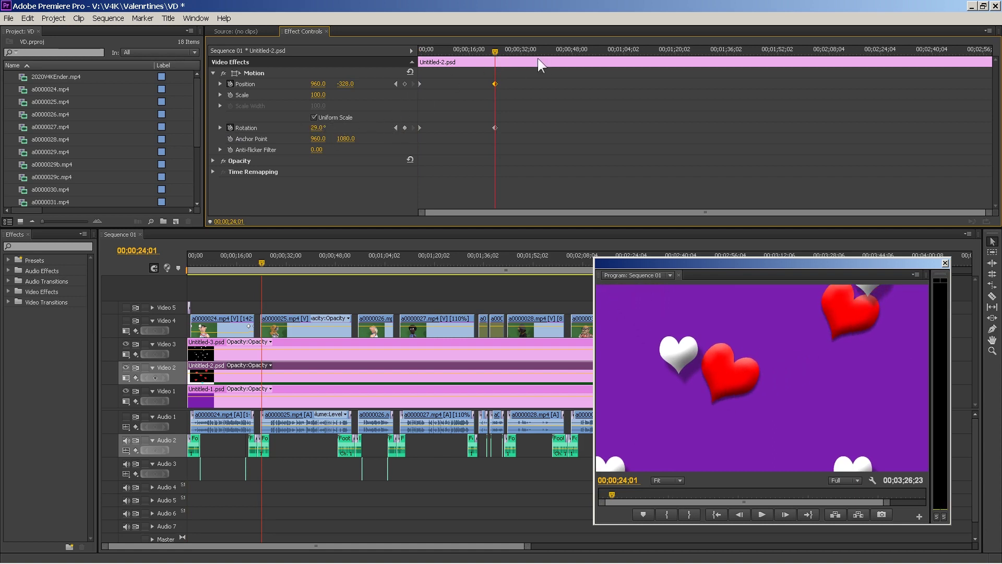
key(Home)
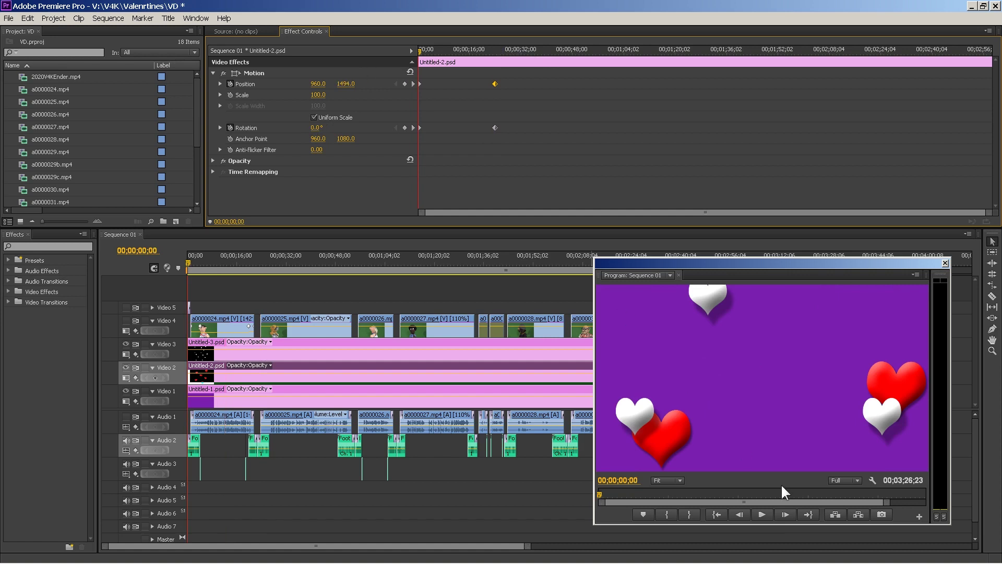
click(761, 515)
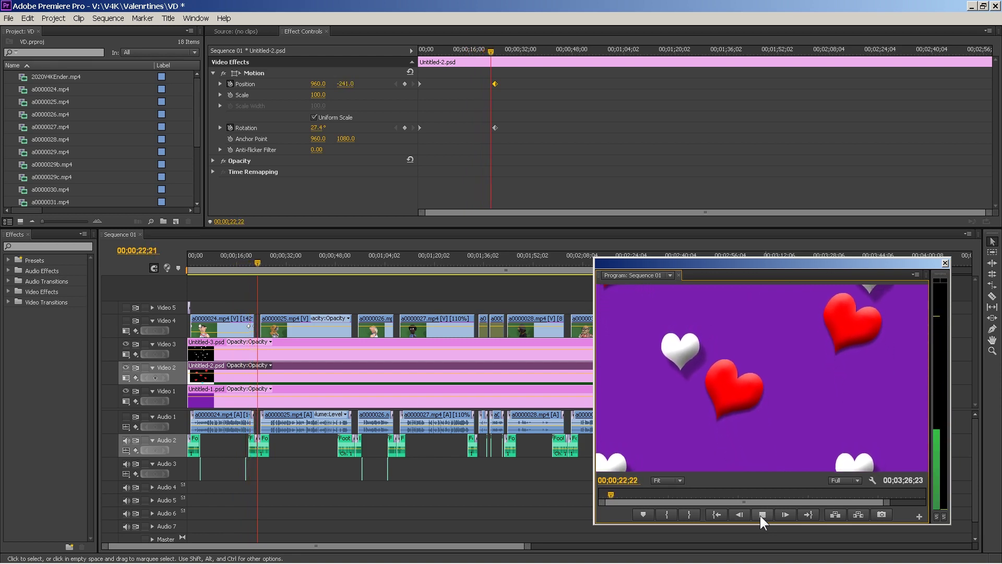
Mute Audio 3, replay from about 11 seconds, and turn the Video 4 puppet track back on.
click(762, 514)
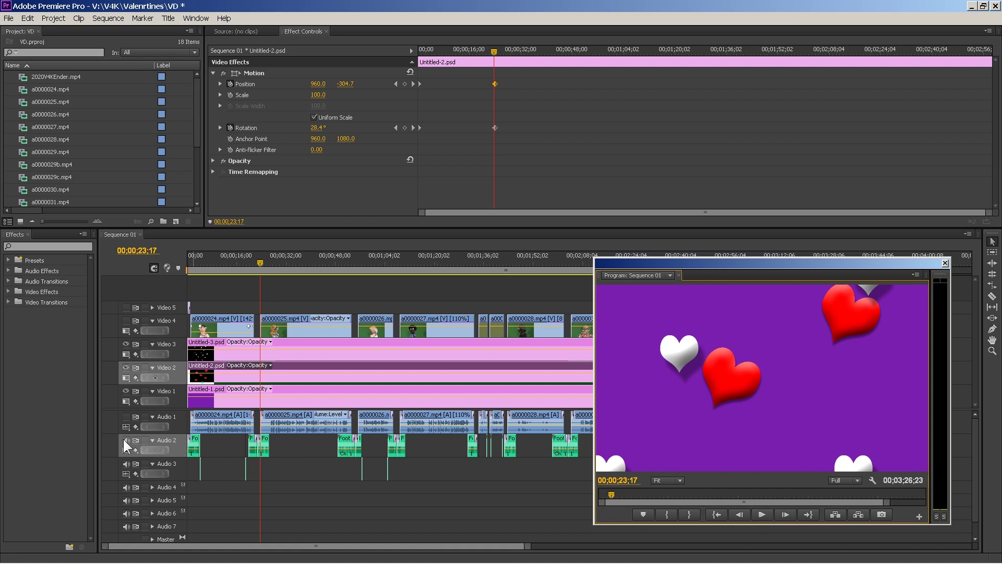
click(121, 461)
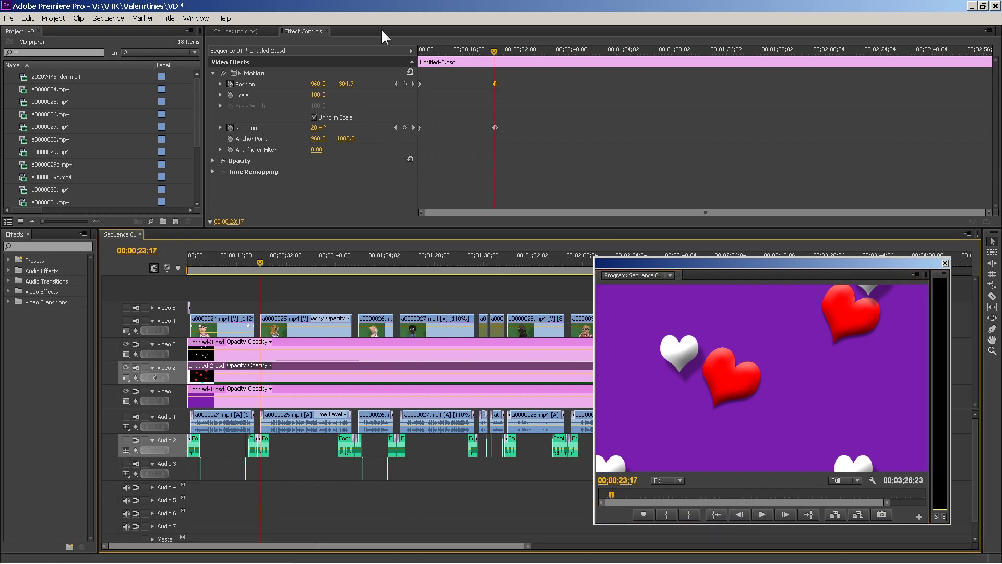
click(457, 52)
click(763, 513)
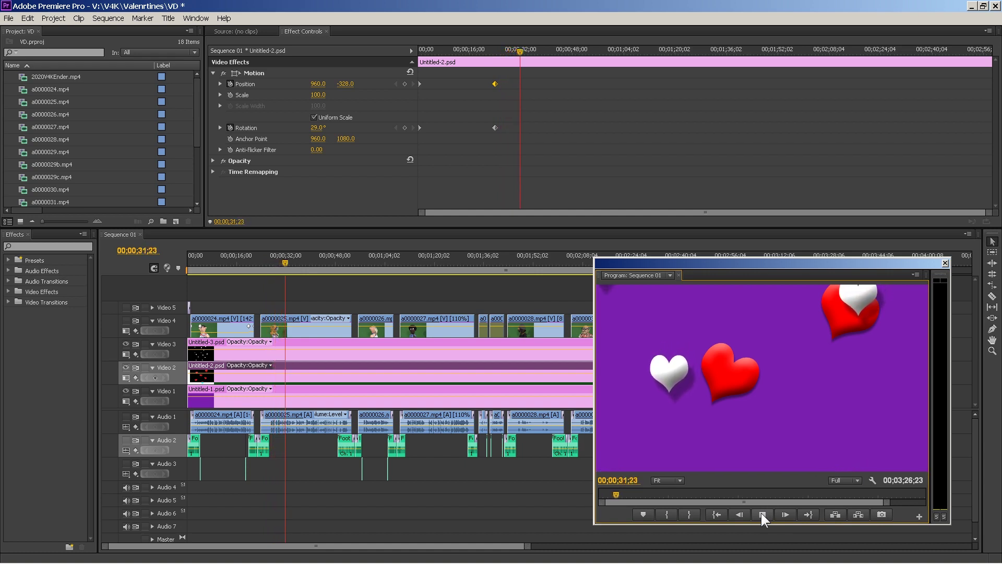
click(763, 514)
click(125, 320)
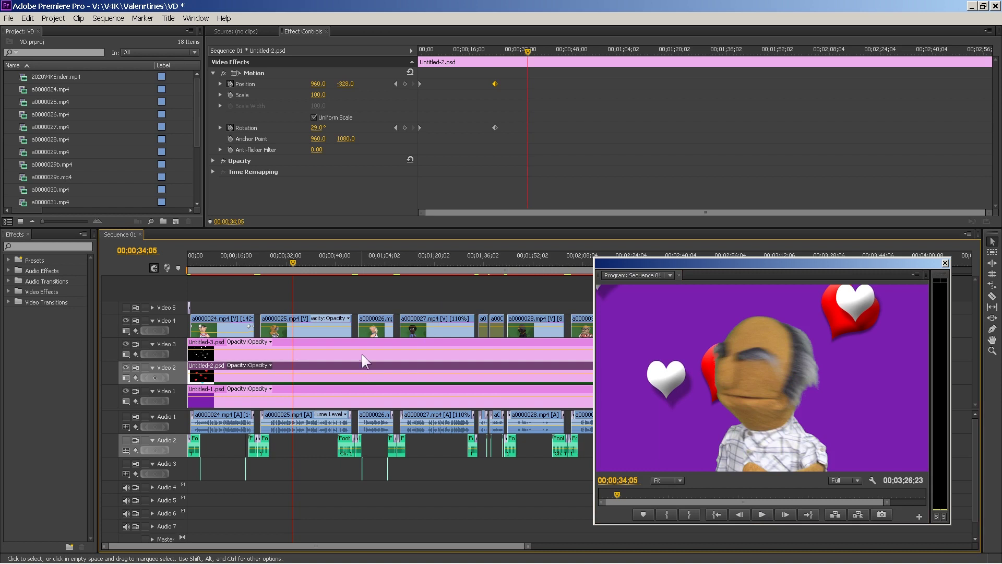
At 00;00;38;11, toggle a0000025.mp4's Chroma Key off and on to compare, then return near 35 seconds.
drag(295, 258, 306, 259)
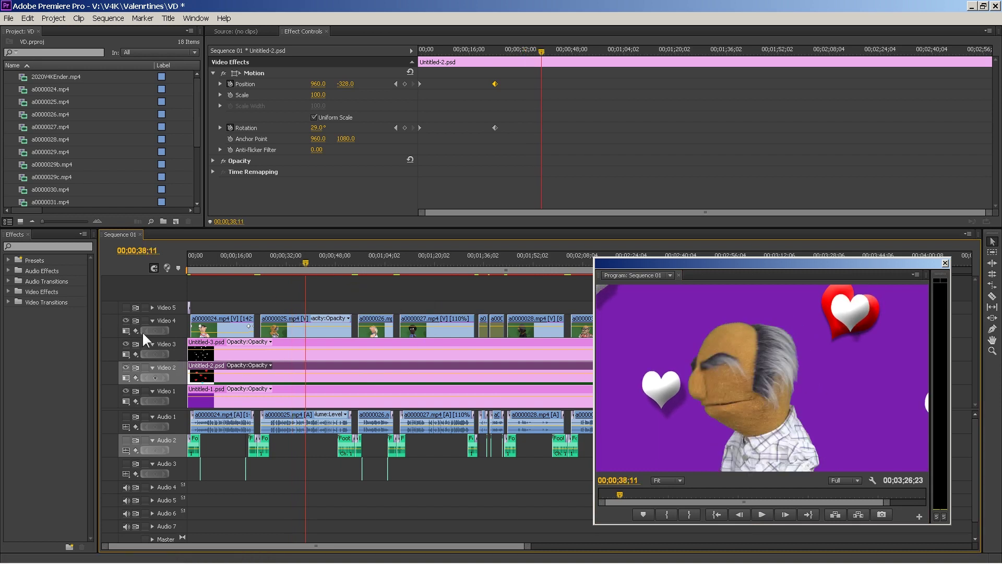
click(274, 318)
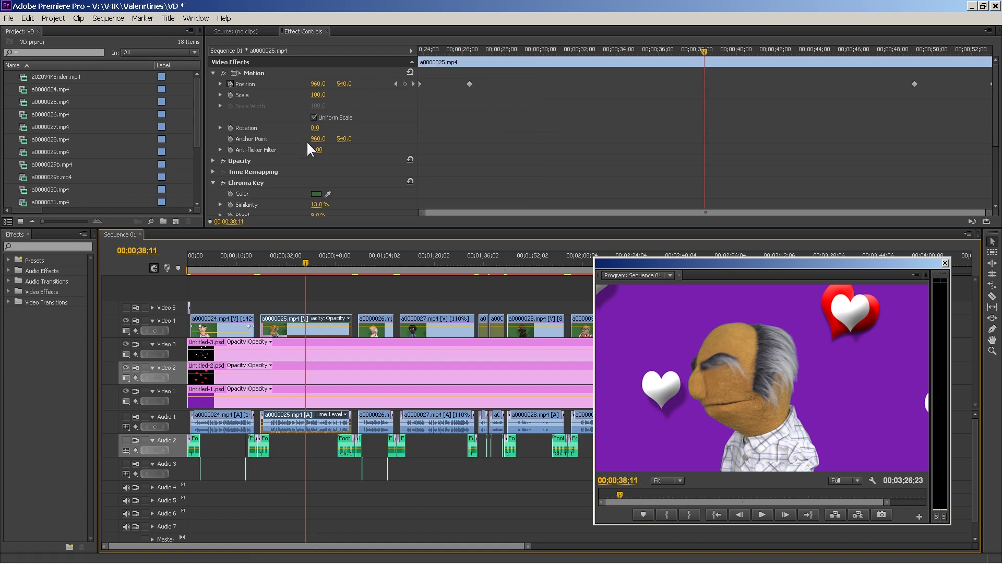
click(223, 183)
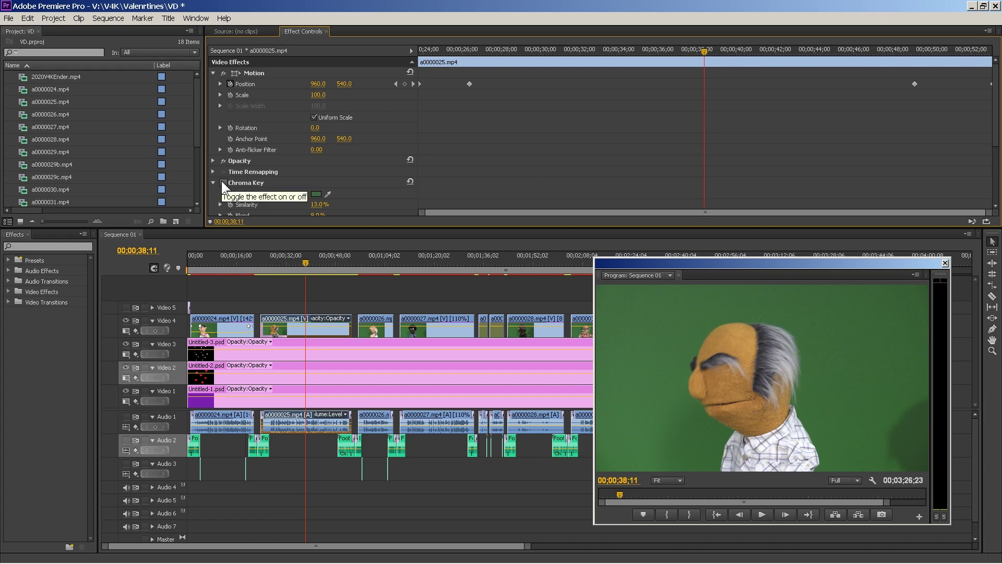
click(223, 182)
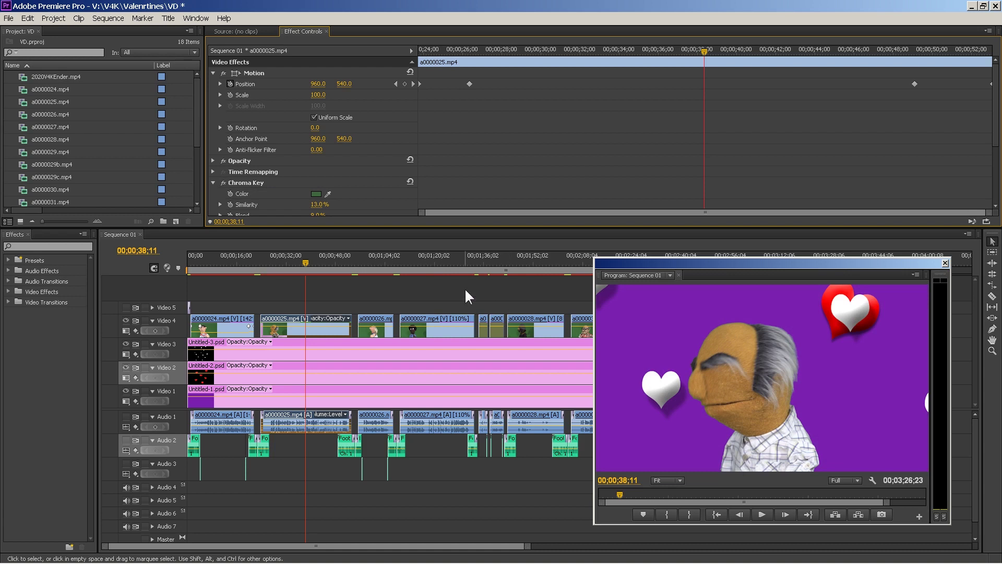
mouse_move(296, 268)
mouse_down()
mouse_move(214, 271)
mouse_move(296, 265)
mouse_up()
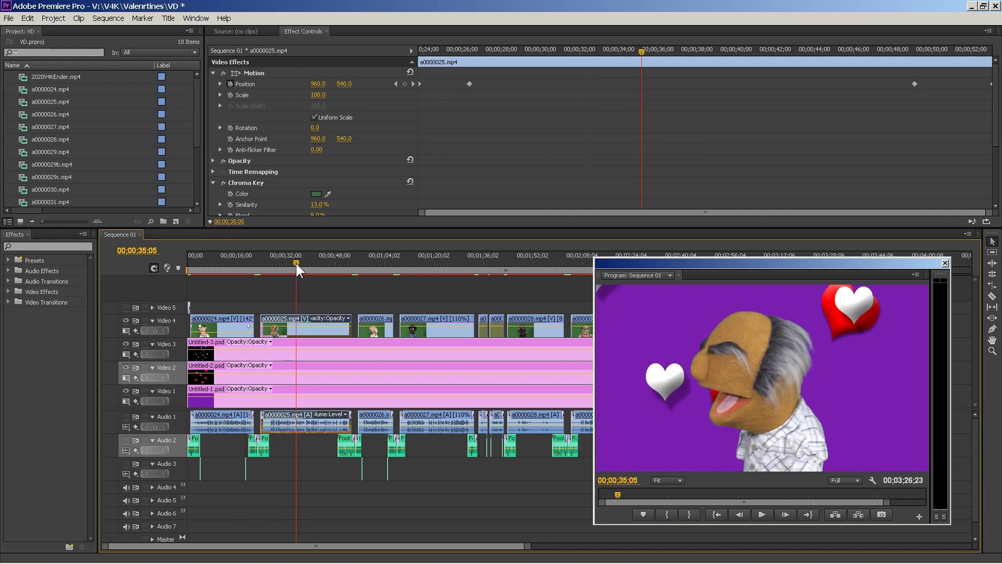
In Photoshop, draw a large 100 px star custom shape among the hearts.
mouse_move(324, 560)
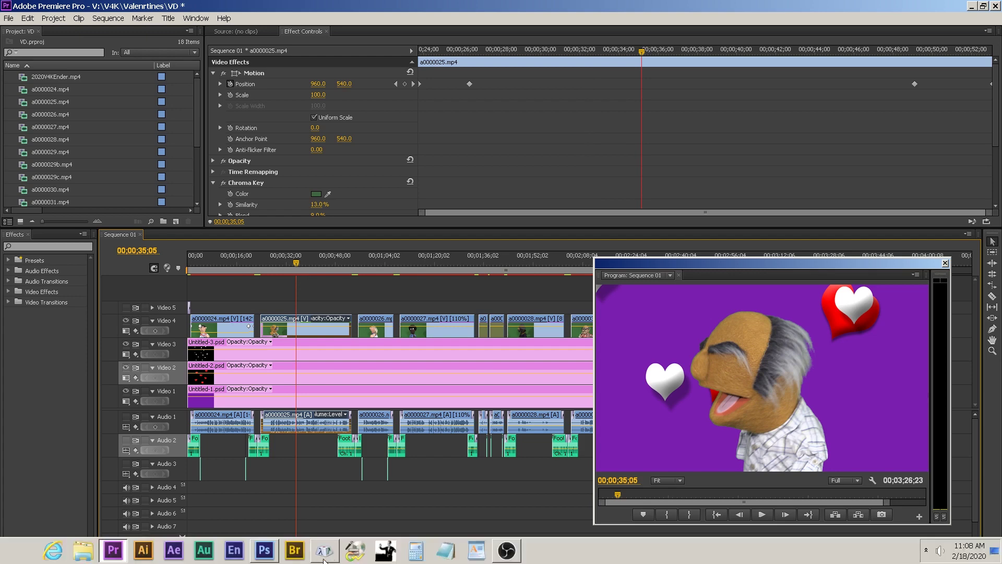
click(263, 552)
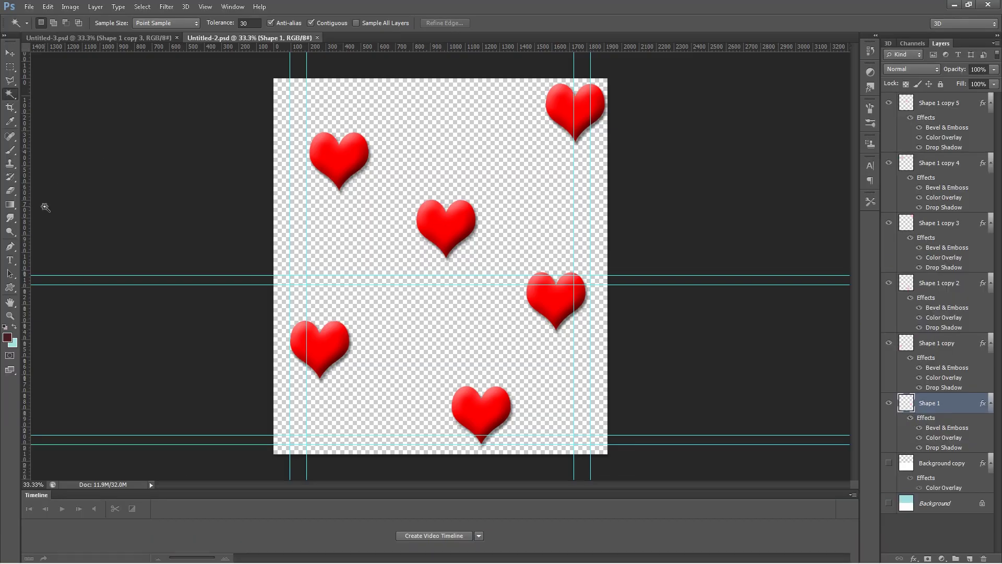
click(11, 288)
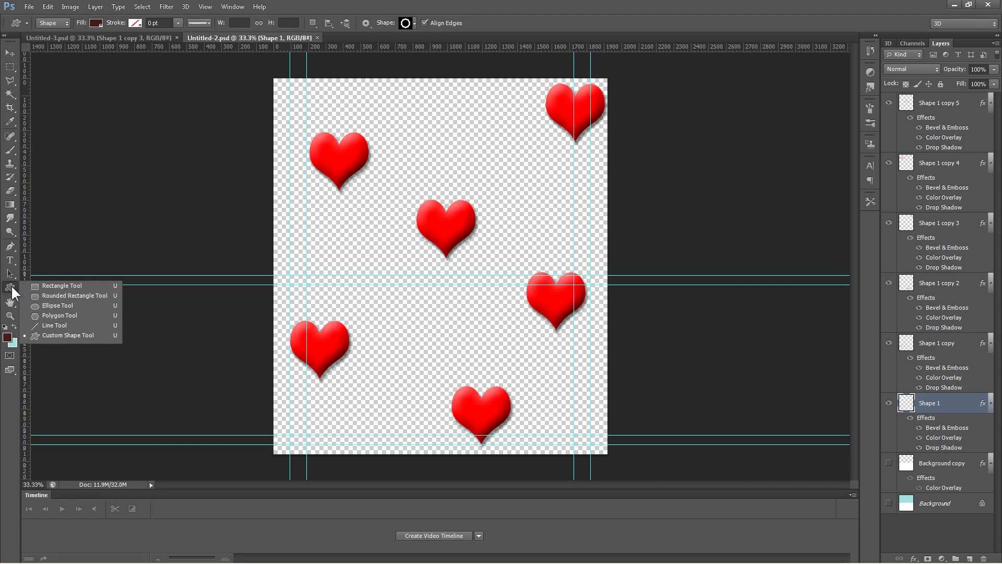
click(416, 23)
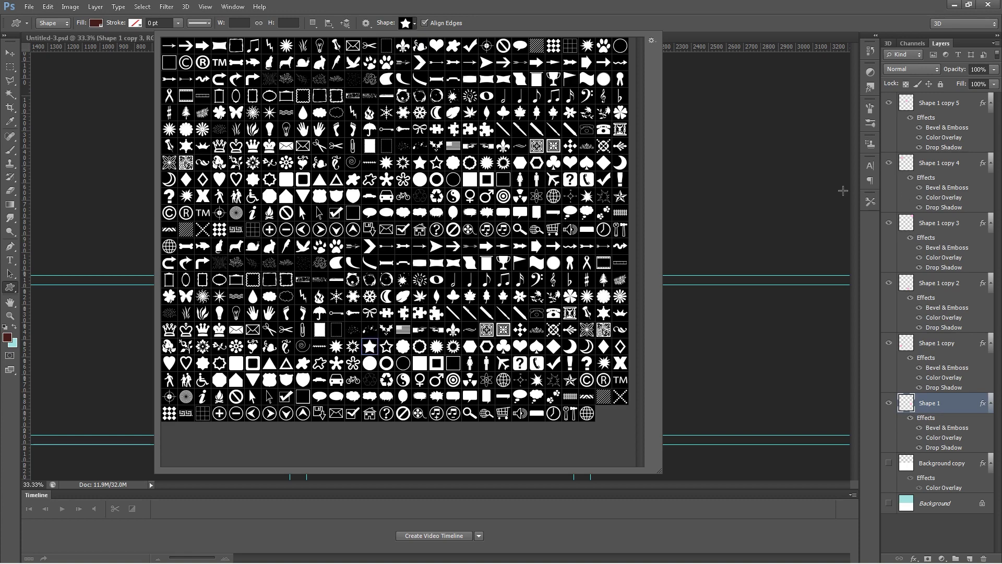
click(430, 246)
click(530, 223)
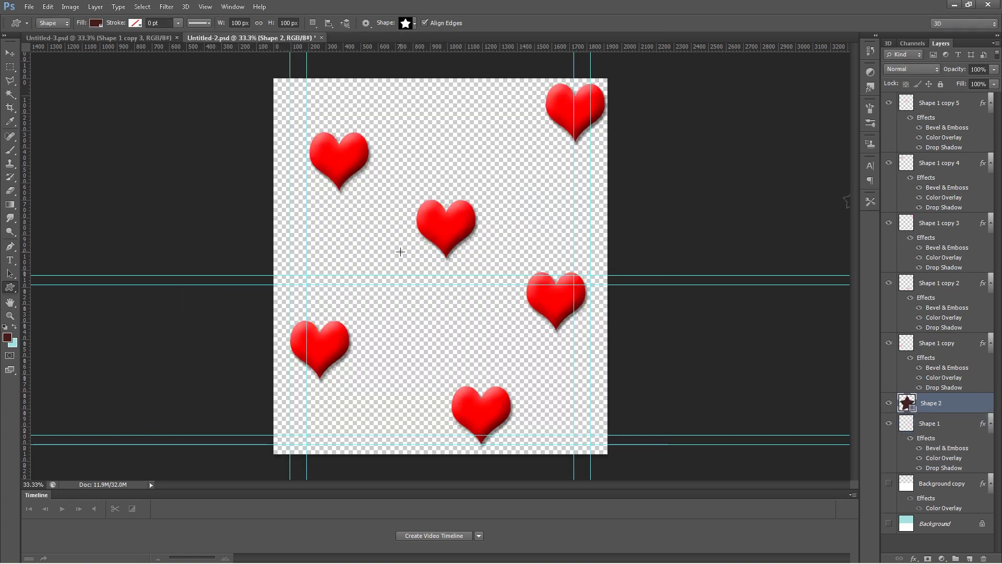
drag(391, 273, 511, 377)
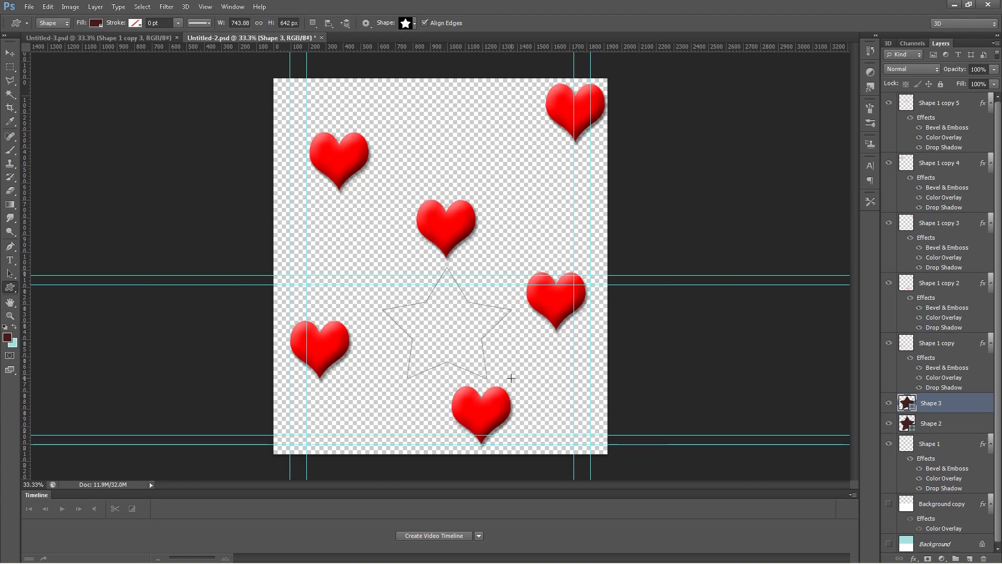
Save Untitled-2.psd and return to Premiere Pro.
click(29, 6)
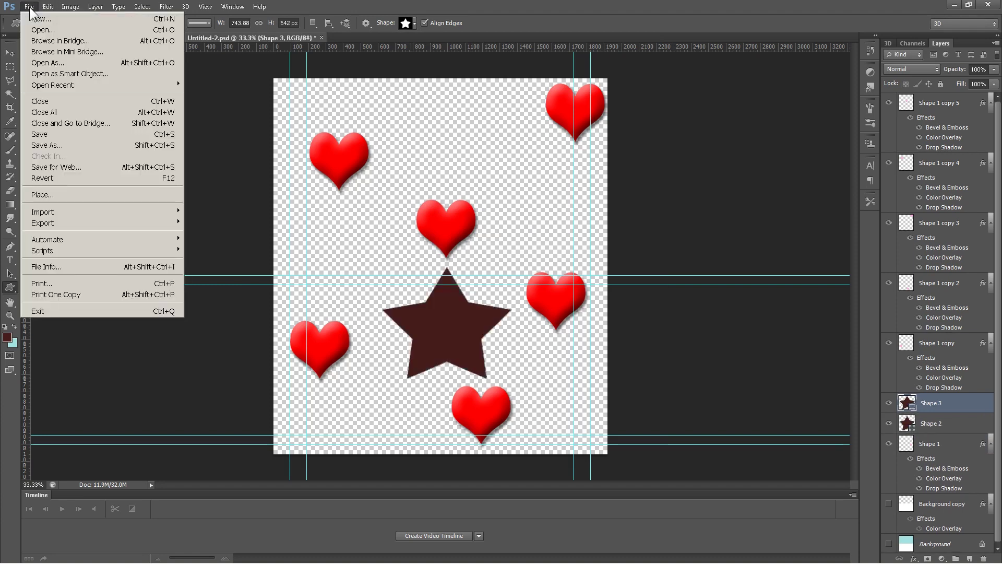
click(37, 135)
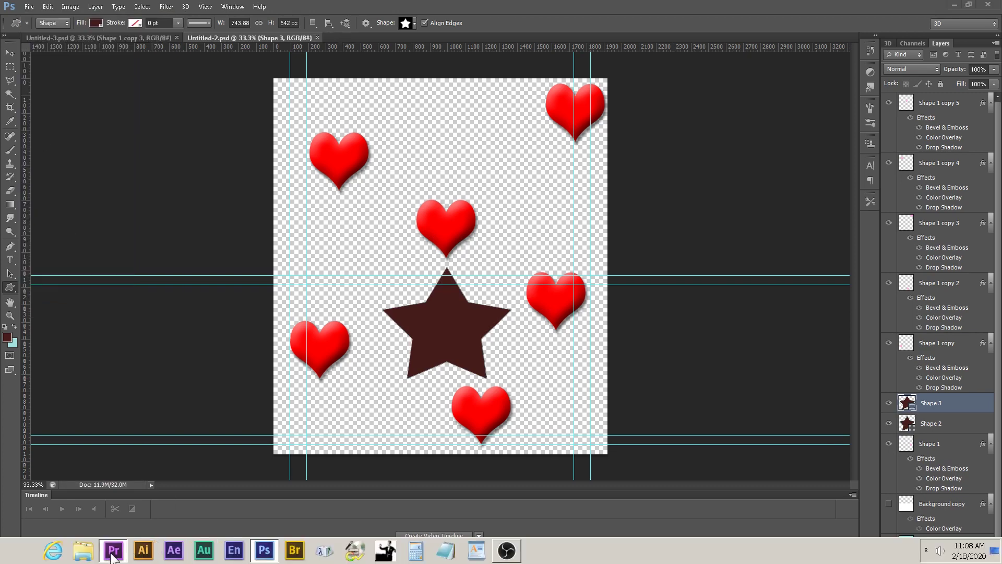
click(112, 555)
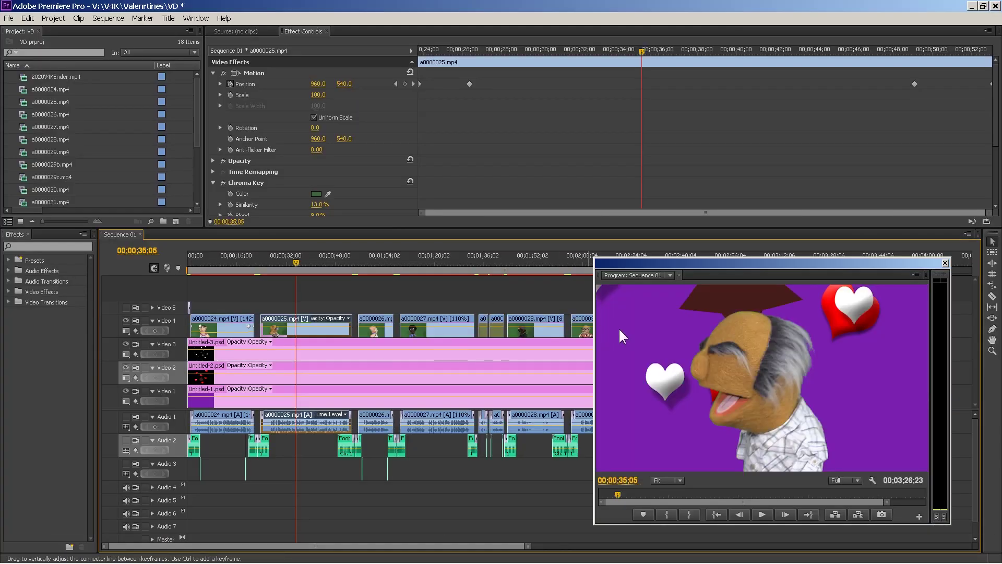
Scrub to 00;00;32;19, 00;00;34;20, 00;00;42;18, 00;01;17;00 and 00;01;20;11 to check the updated hearts and star.
drag(299, 263, 252, 267)
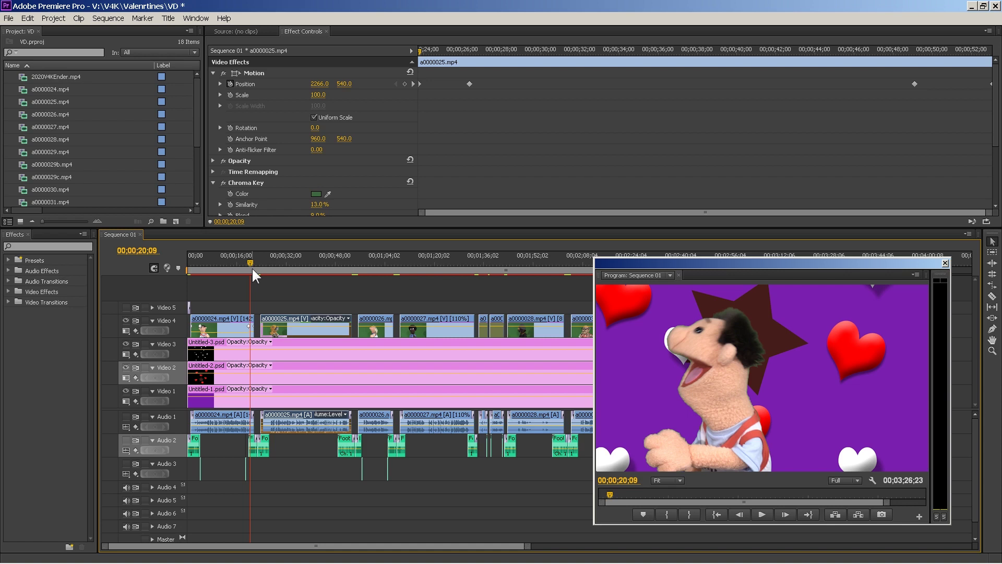
drag(252, 267, 302, 263)
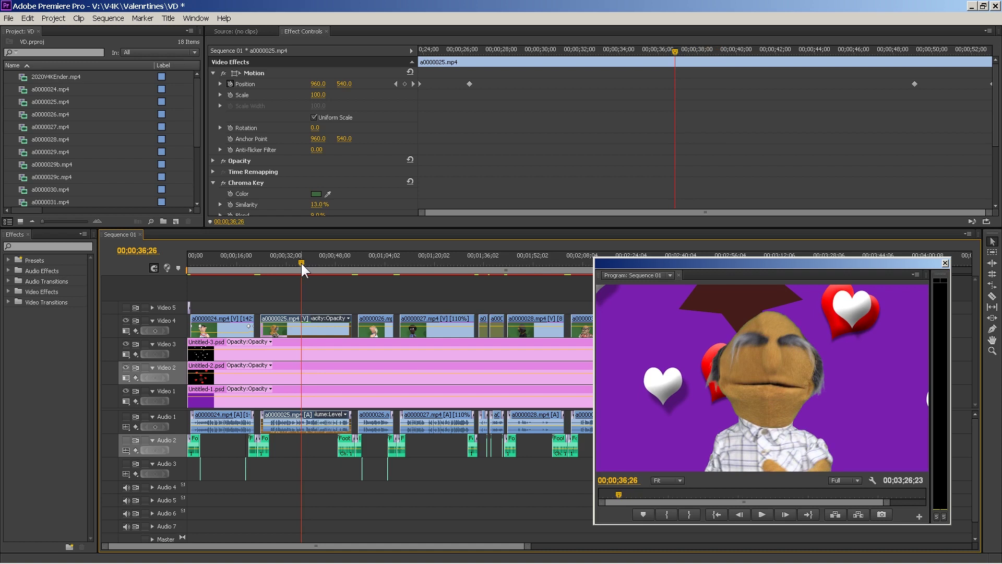
drag(302, 263, 436, 250)
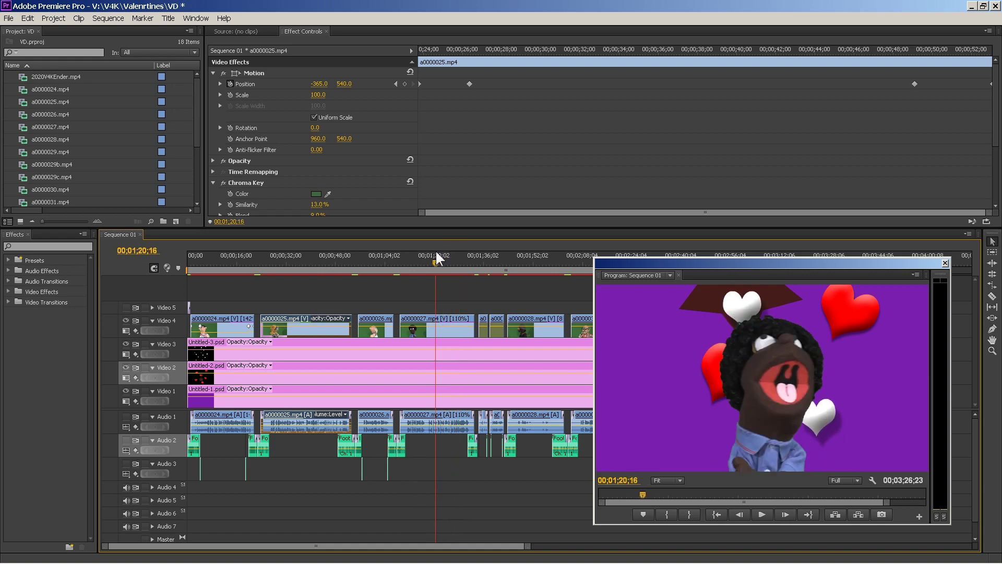
drag(435, 250, 428, 249)
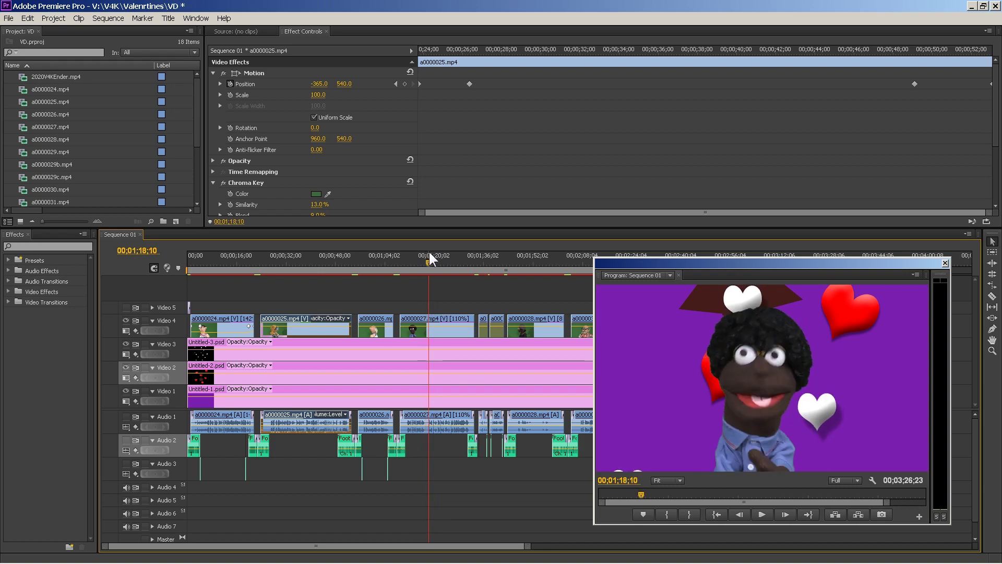
drag(430, 258, 435, 262)
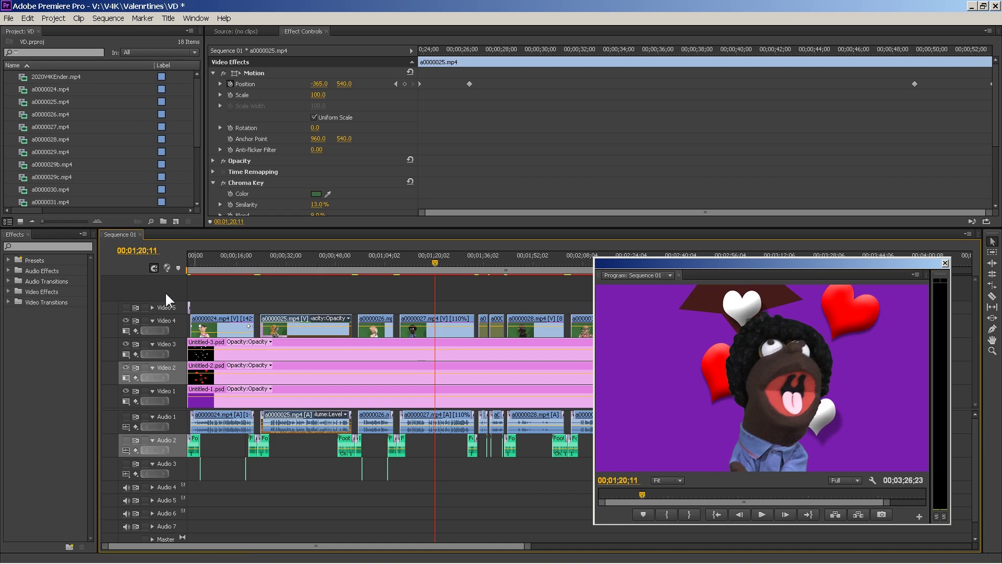
Hide the Video 4 puppet track to review the hearts around 00;00;43–00;00;53, then show it again.
click(125, 320)
drag(434, 261, 569, 219)
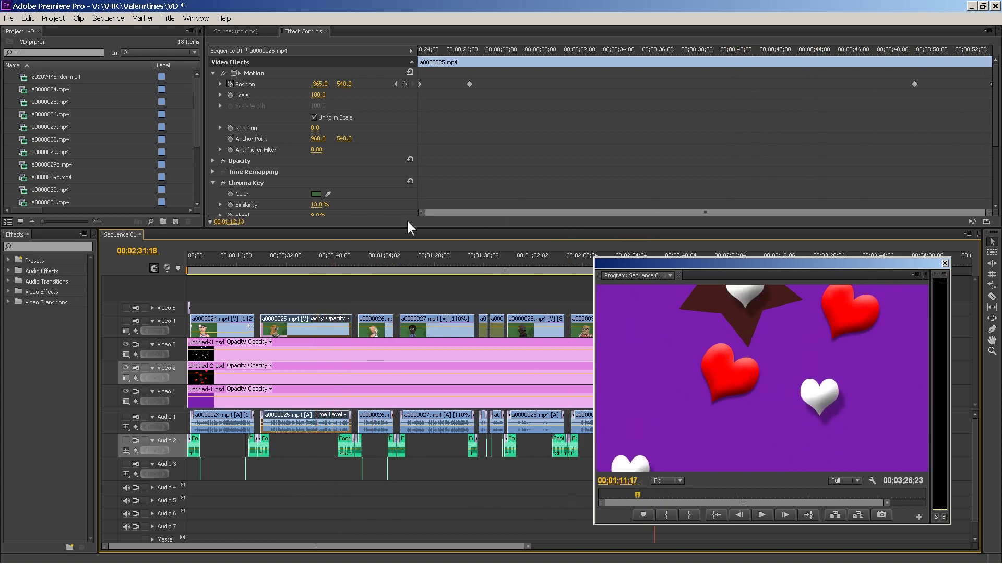
drag(497, 256, 424, 250)
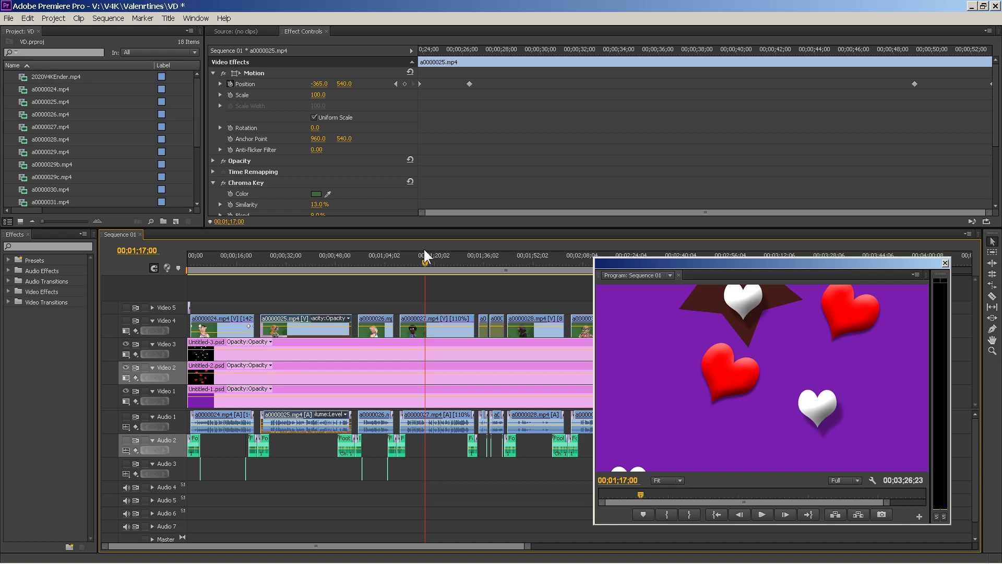
click(126, 320)
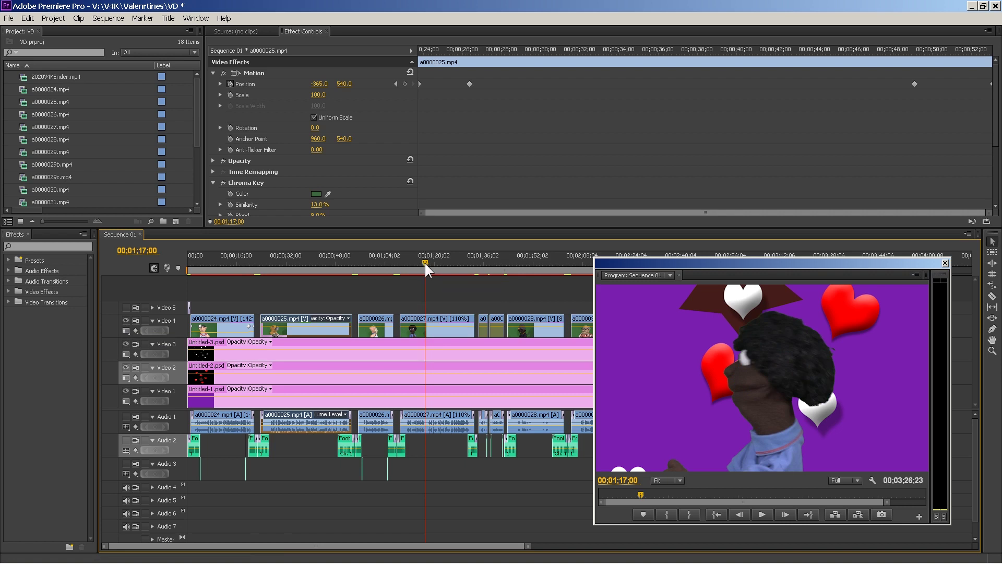
drag(425, 263, 415, 264)
Enable Audio 1 output, play and stop the sequence, then move to 00;01;41;05.
click(125, 416)
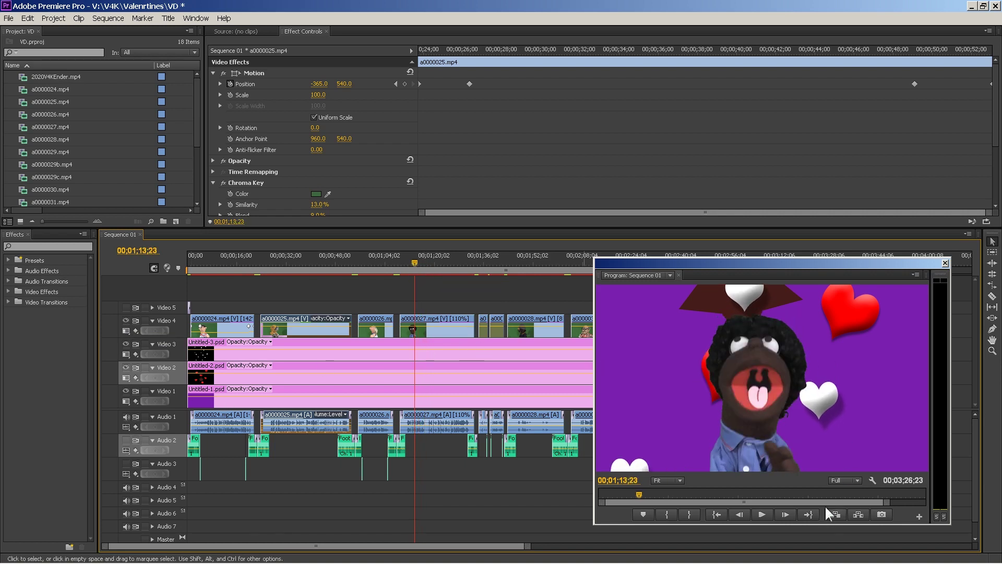
click(763, 514)
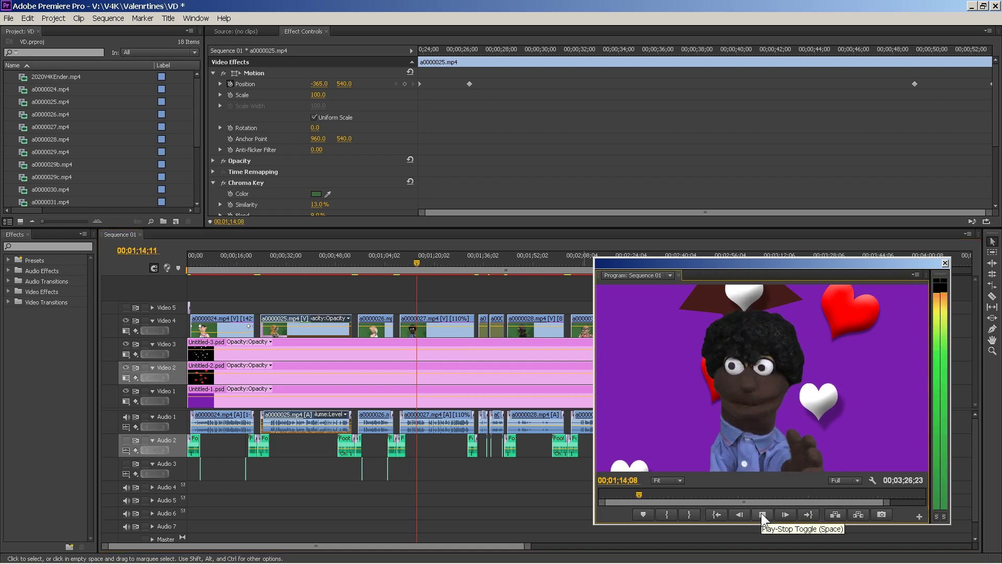
click(761, 513)
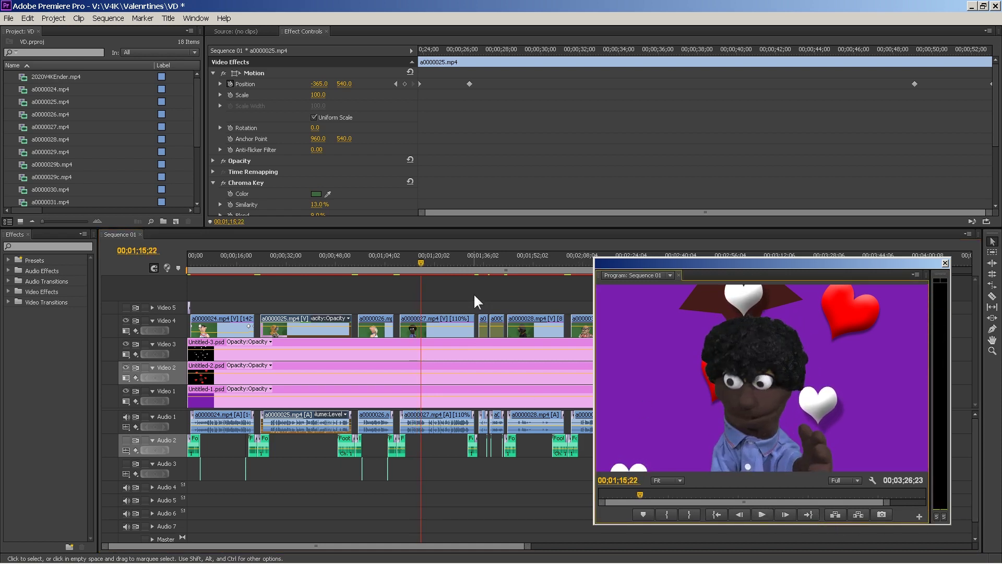
drag(422, 261, 519, 259)
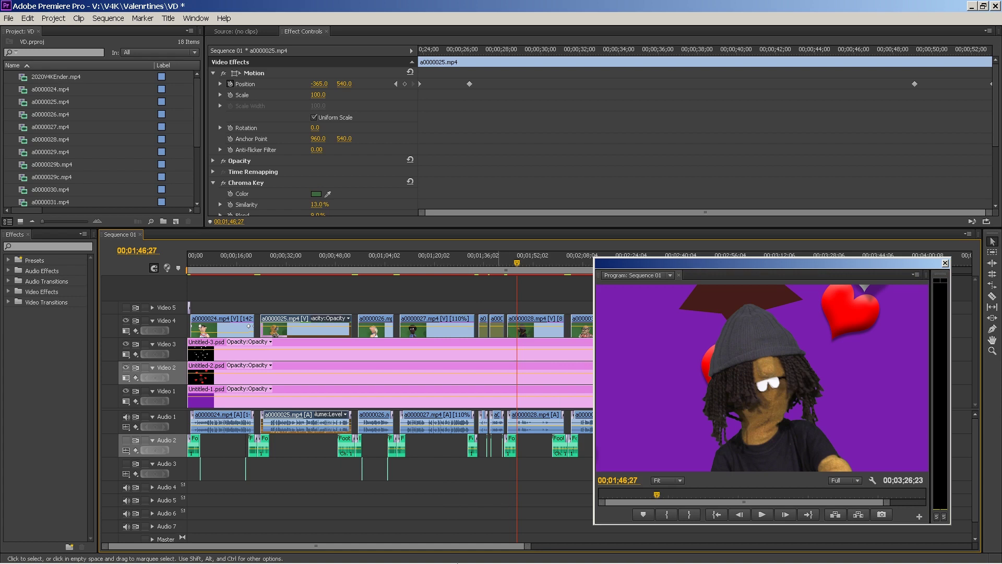
mouse_move(462, 559)
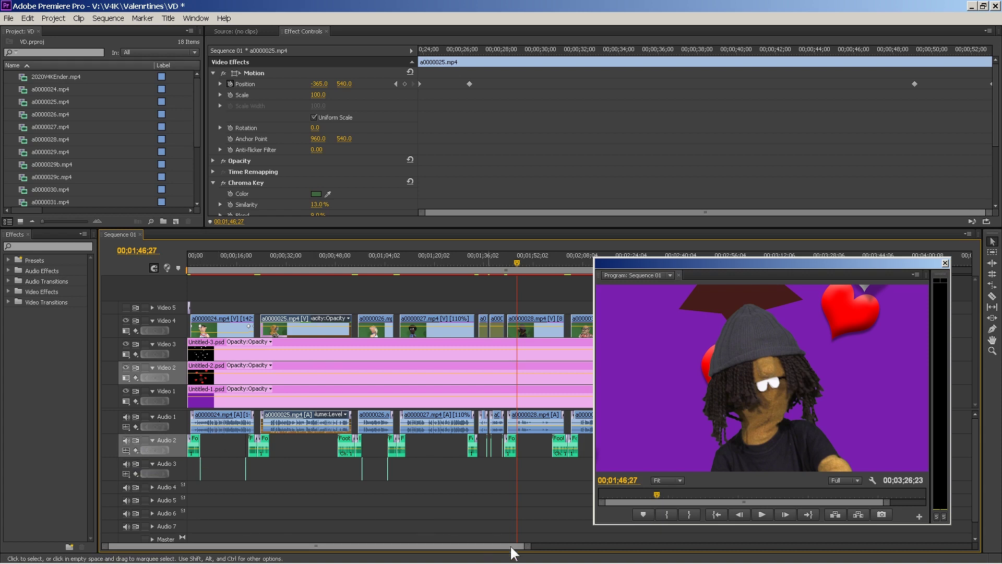
Zoom the timeline in, scroll to the opening clips, and put the playhead at 00;00;00;00.
key(=)
key(=)
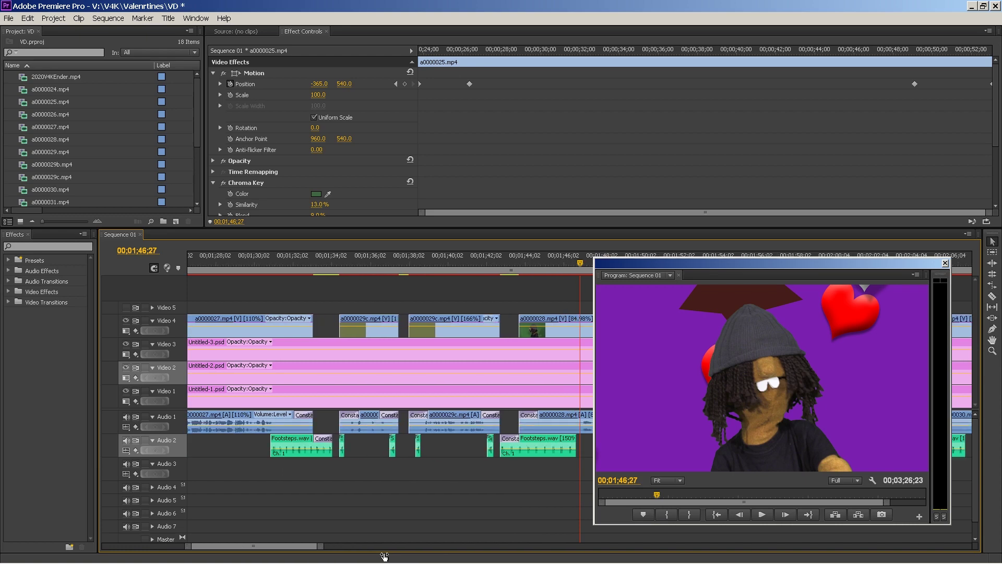
drag(291, 552, 192, 547)
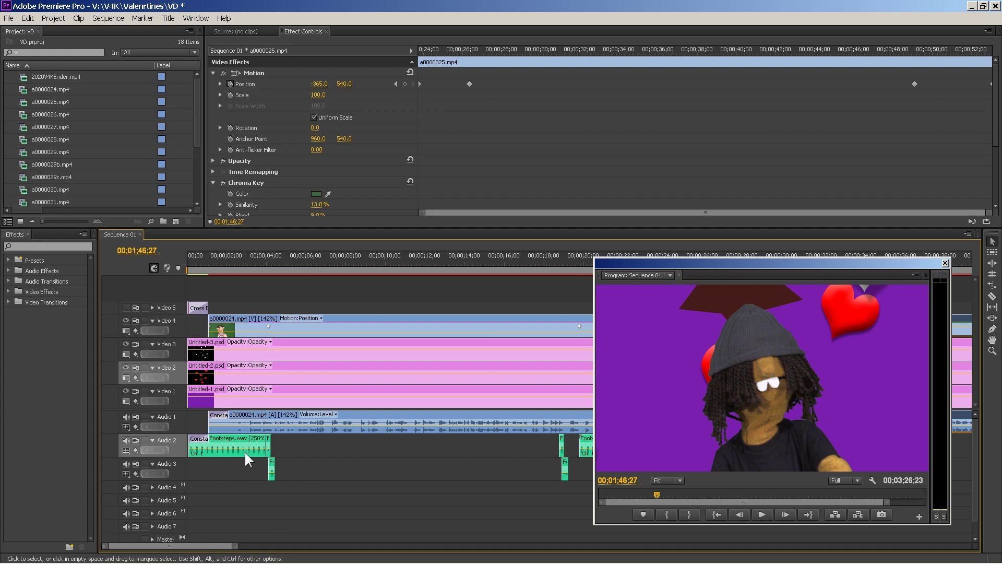
drag(226, 252, 177, 267)
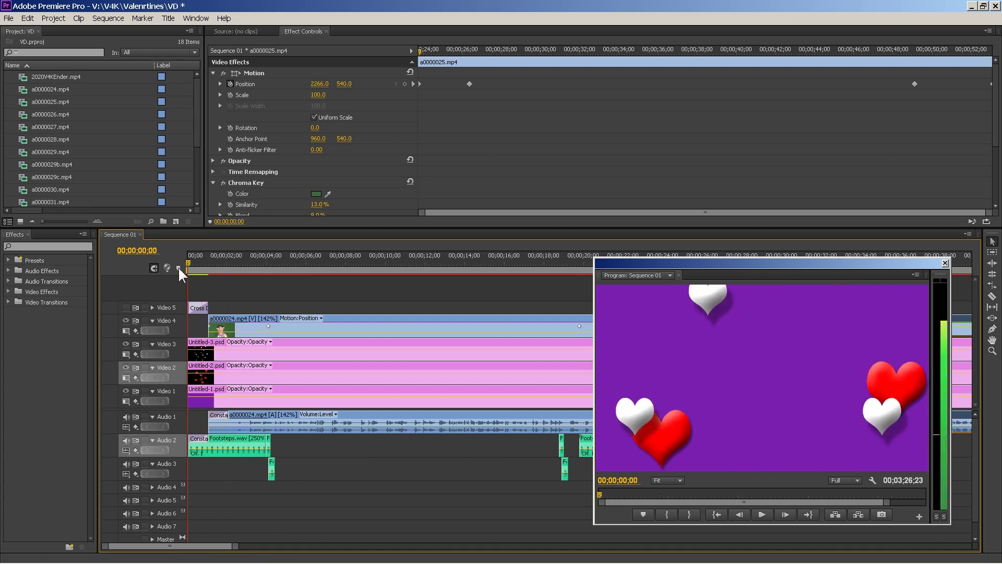
Play the sequence to 00;00;07;19, then drag Untitled-3.psd's Position keyframe later in Effect Controls.
click(766, 512)
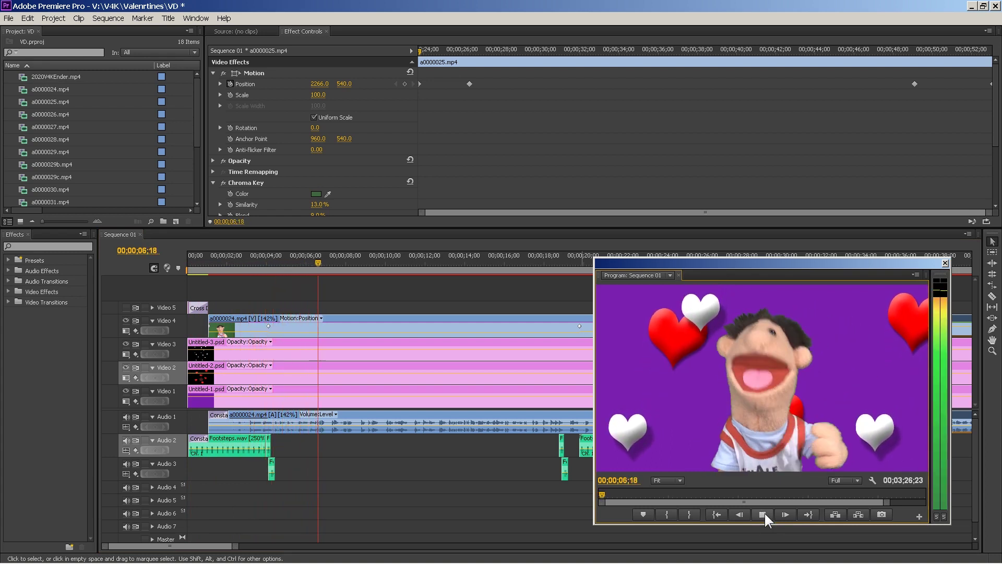
click(763, 514)
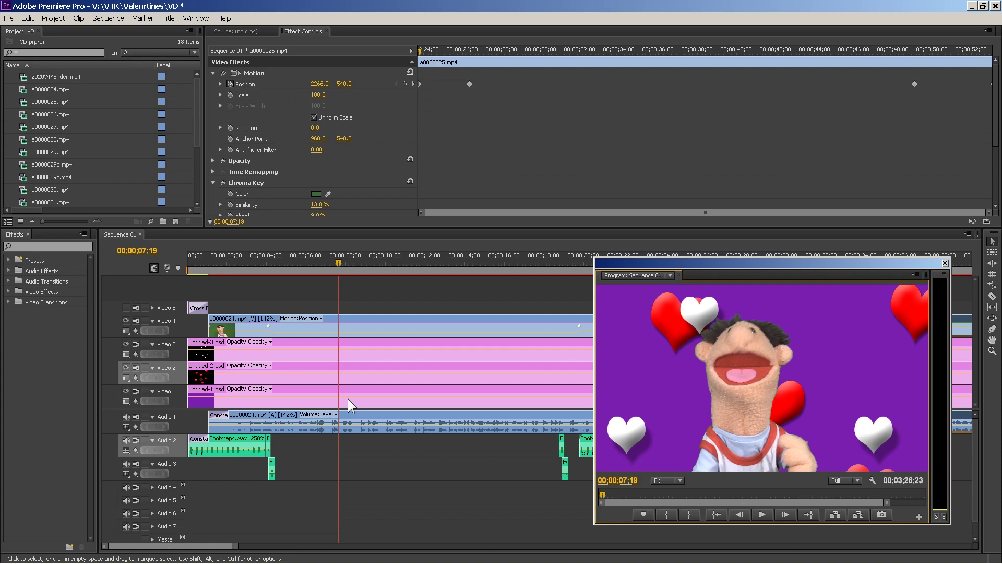
click(351, 344)
mouse_move(705, 83)
mouse_down()
mouse_move(575, 86)
mouse_move(762, 94)
mouse_move(622, 86)
mouse_move(812, 86)
mouse_move(702, 89)
mouse_move(778, 90)
mouse_move(724, 85)
mouse_up()
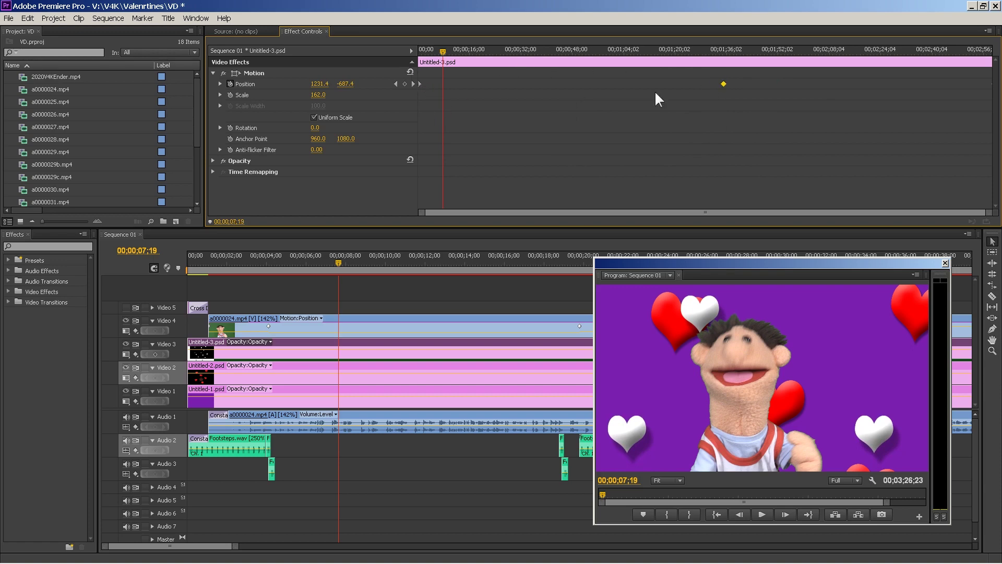